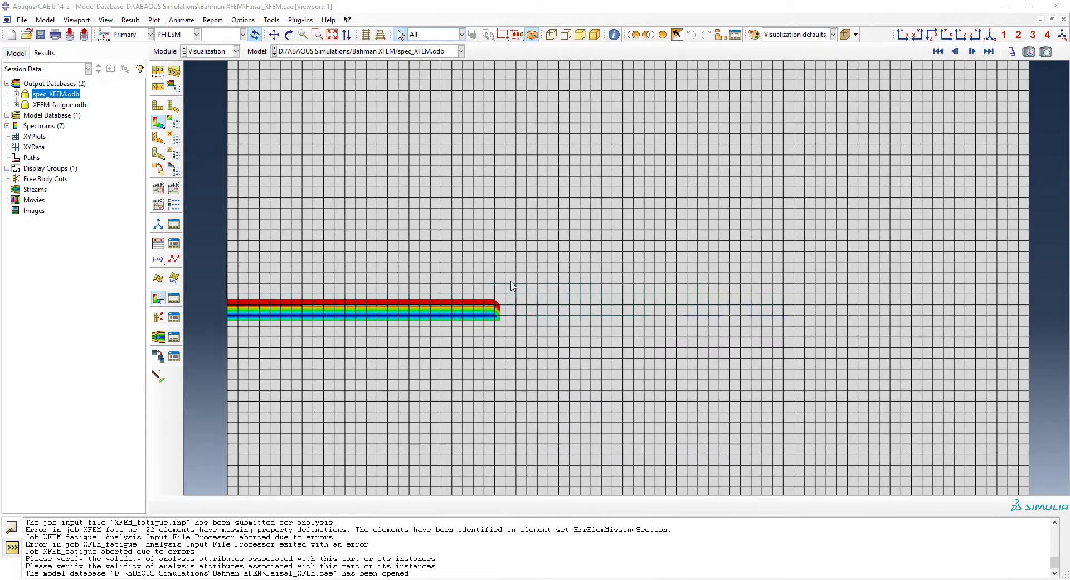
Examine the PHILSM contour of the initial edge crack against the specimen mesh, both as a whole plate and close up.
scroll(509, 286, down, 5)
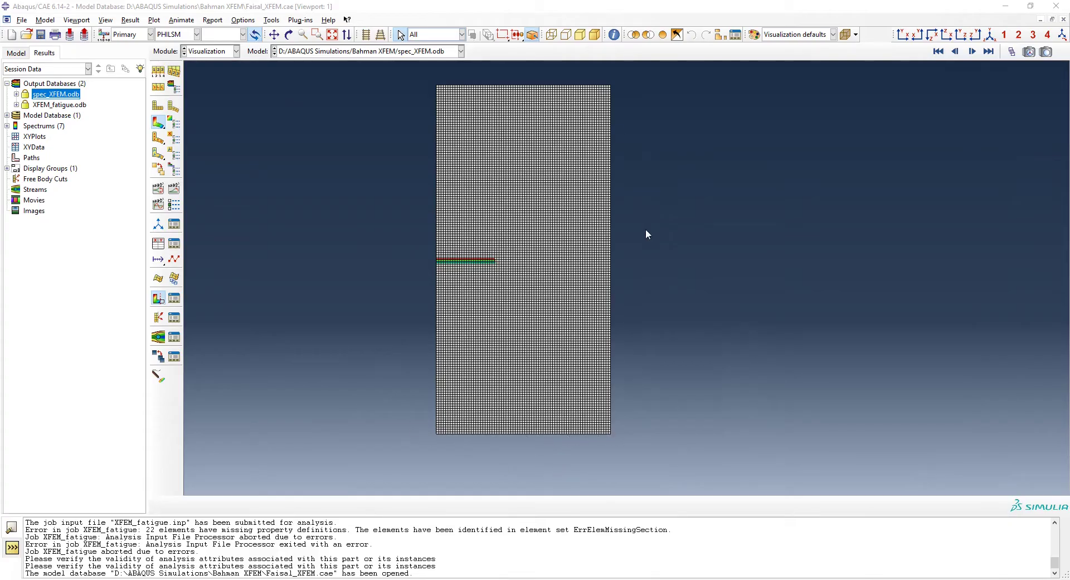
scroll(592, 409, down, 2)
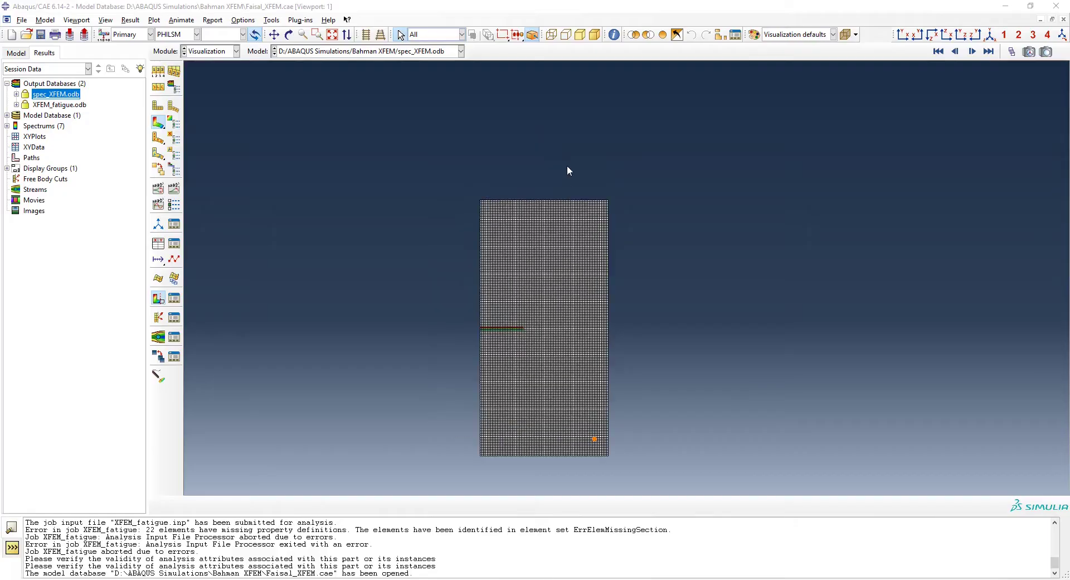
scroll(569, 170, up, 6)
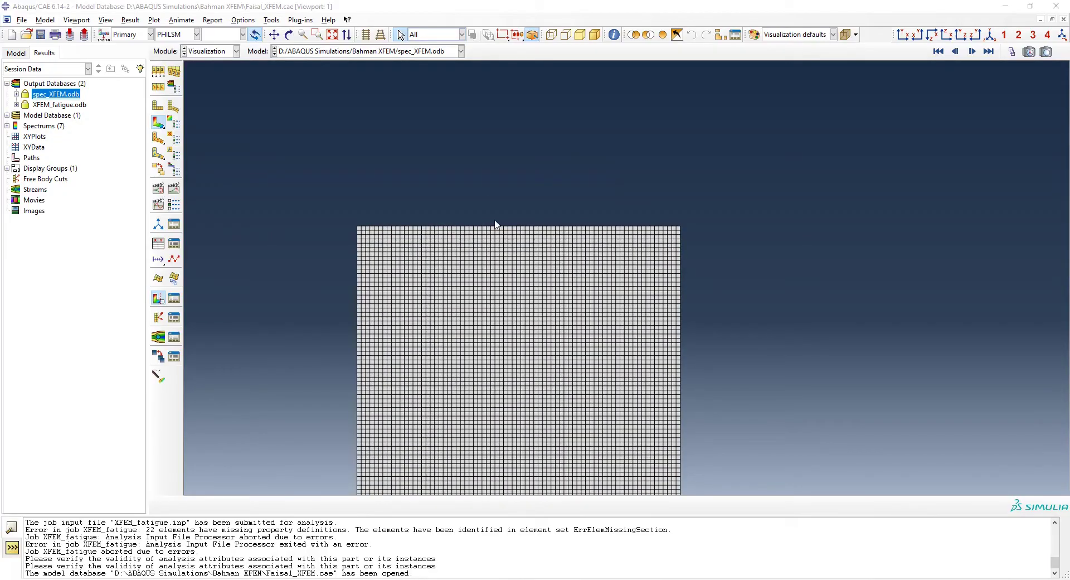
scroll(485, 224, down, 3)
scroll(505, 161, down, 1)
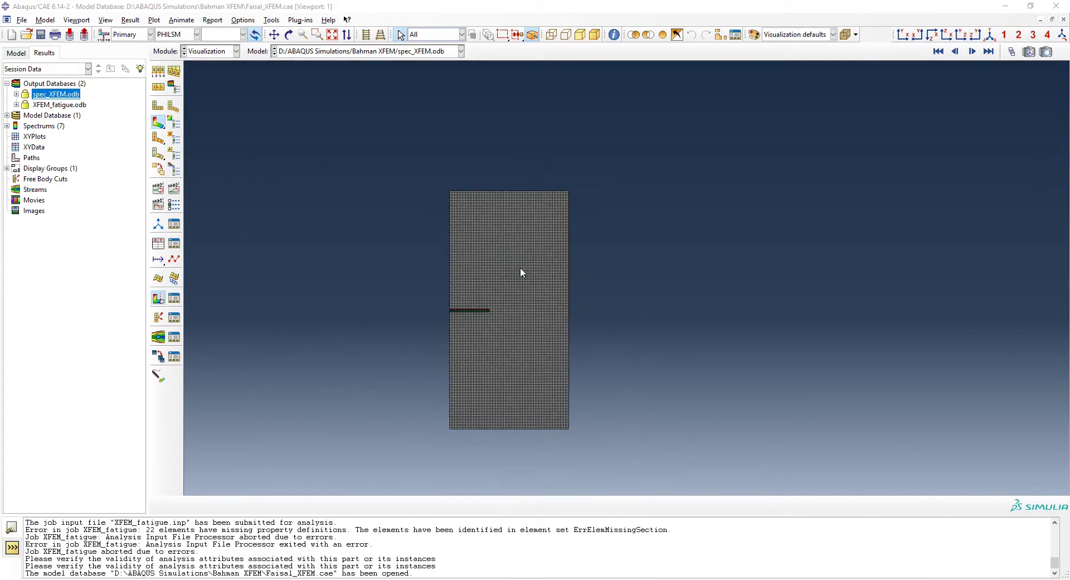
scroll(509, 332, up, 3)
scroll(430, 299, up, 3)
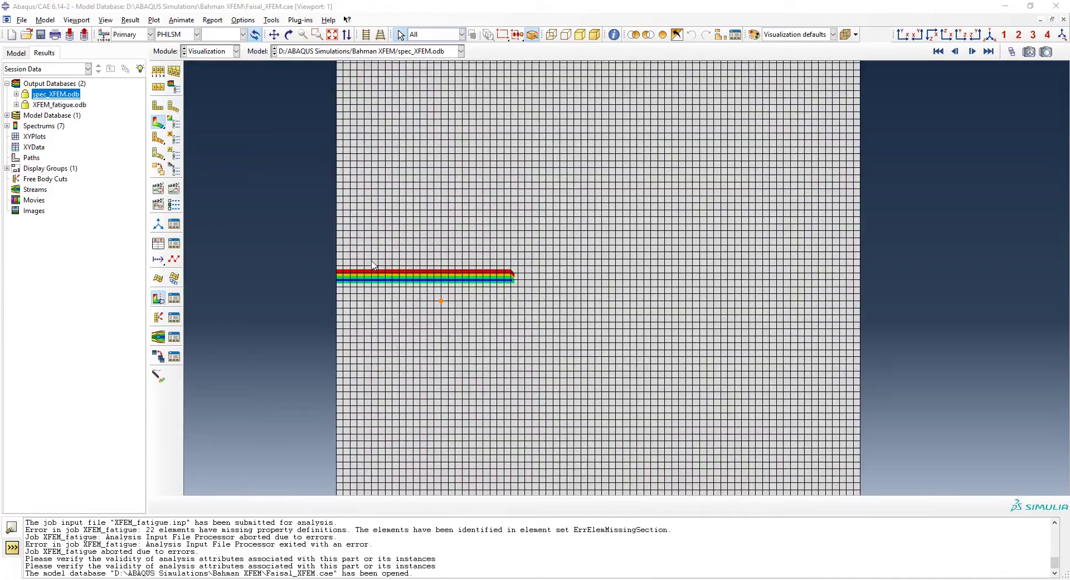
scroll(279, 260, down, 1)
scroll(356, 263, up, 1)
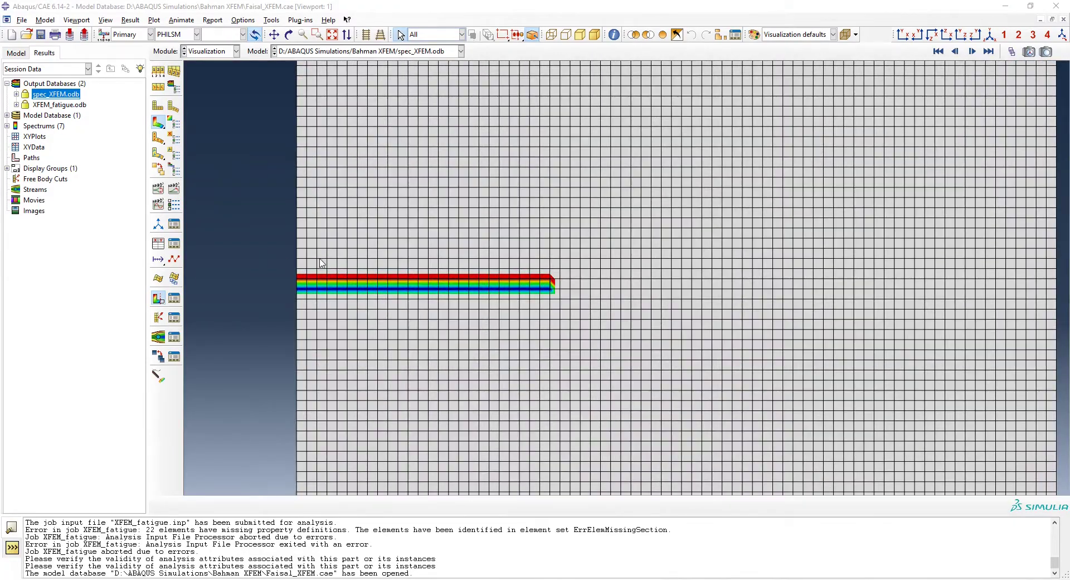
scroll(245, 252, down, 2)
scroll(268, 255, up, 3)
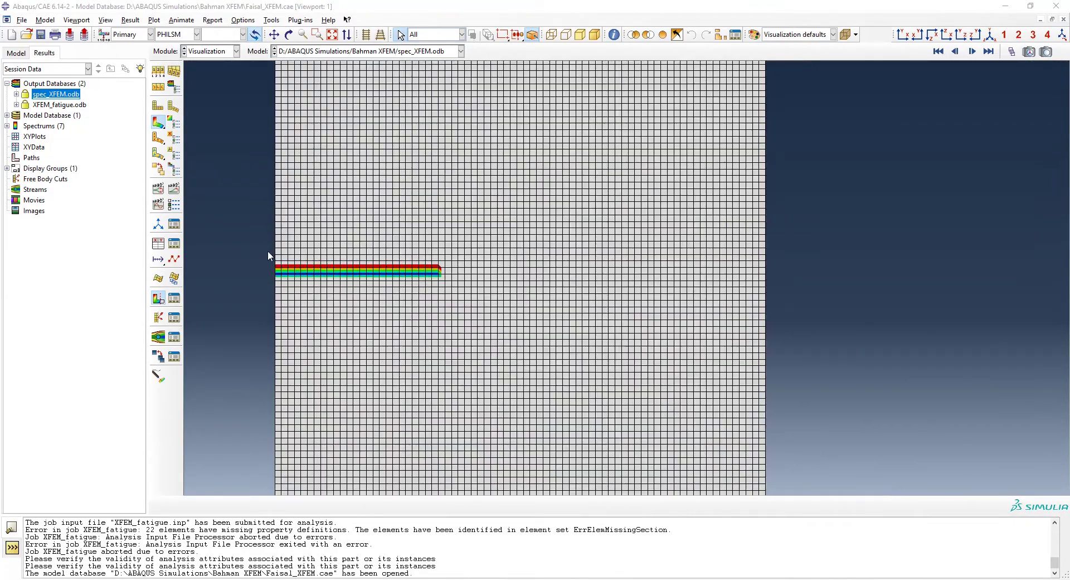
scroll(870, 279, up, 1)
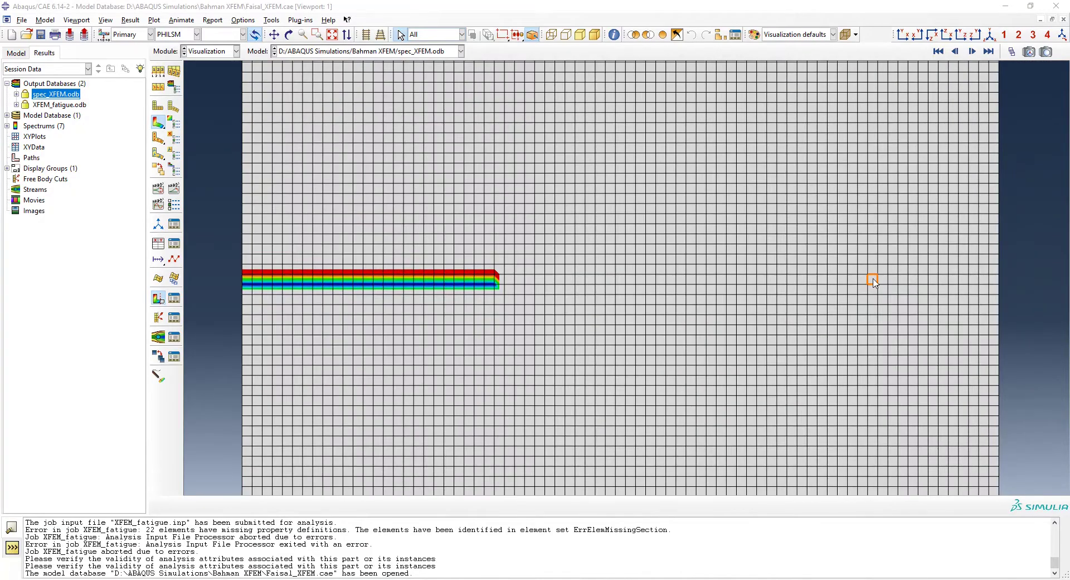
Play the time-history animation of the PHILSM results, follow the growing crack tip closely, and stop the playback.
click(175, 190)
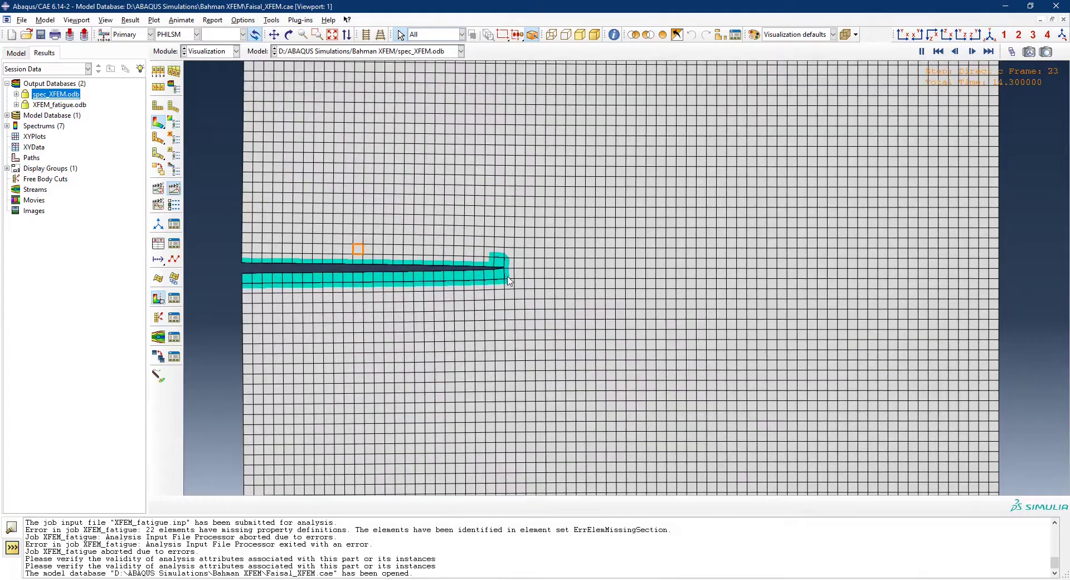
scroll(536, 277, up, 2)
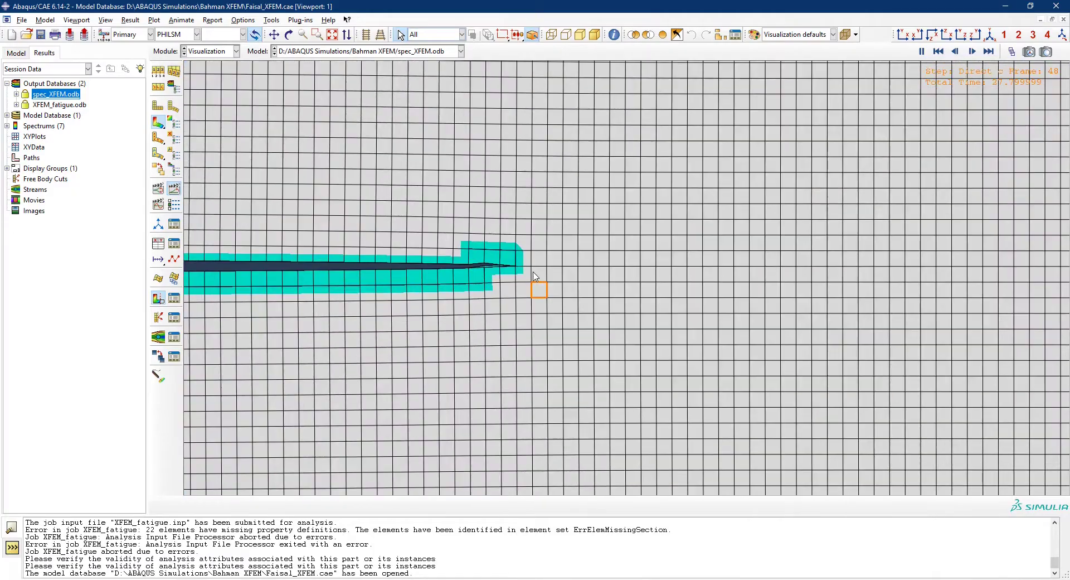
scroll(534, 276, up, 3)
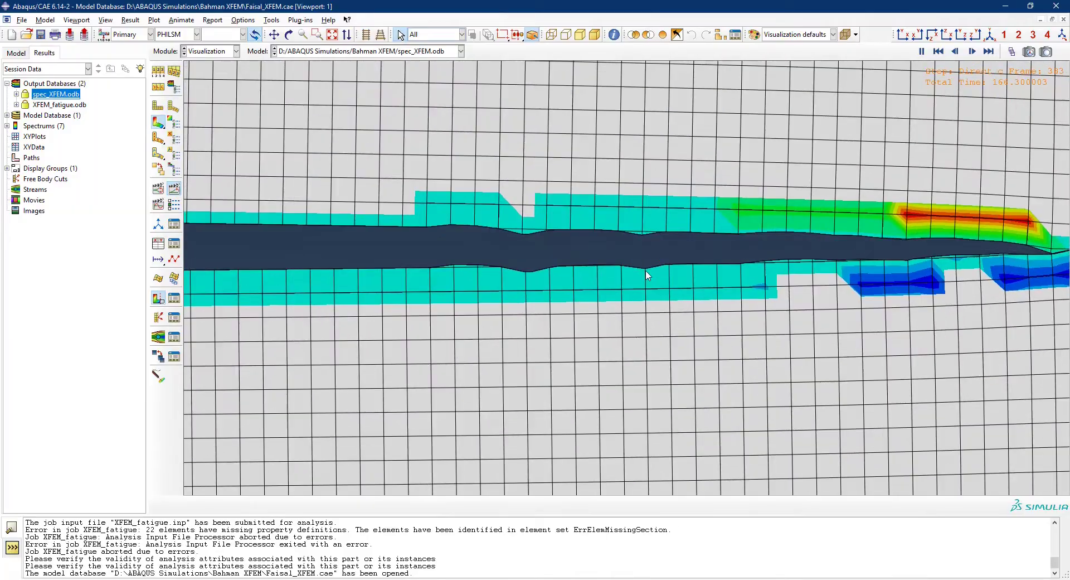
scroll(821, 268, up, 5)
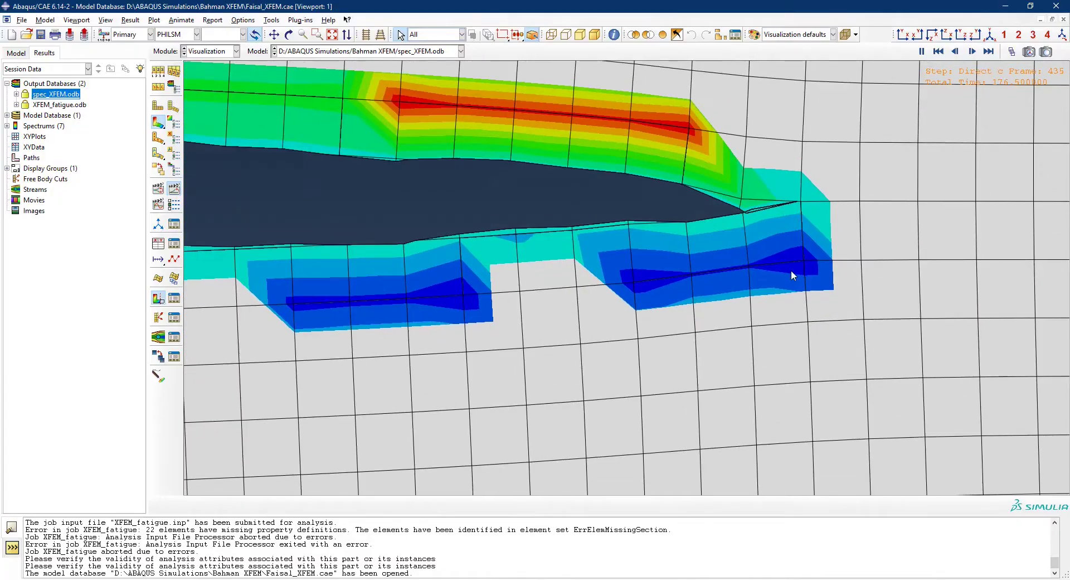
scroll(792, 273, down, 10)
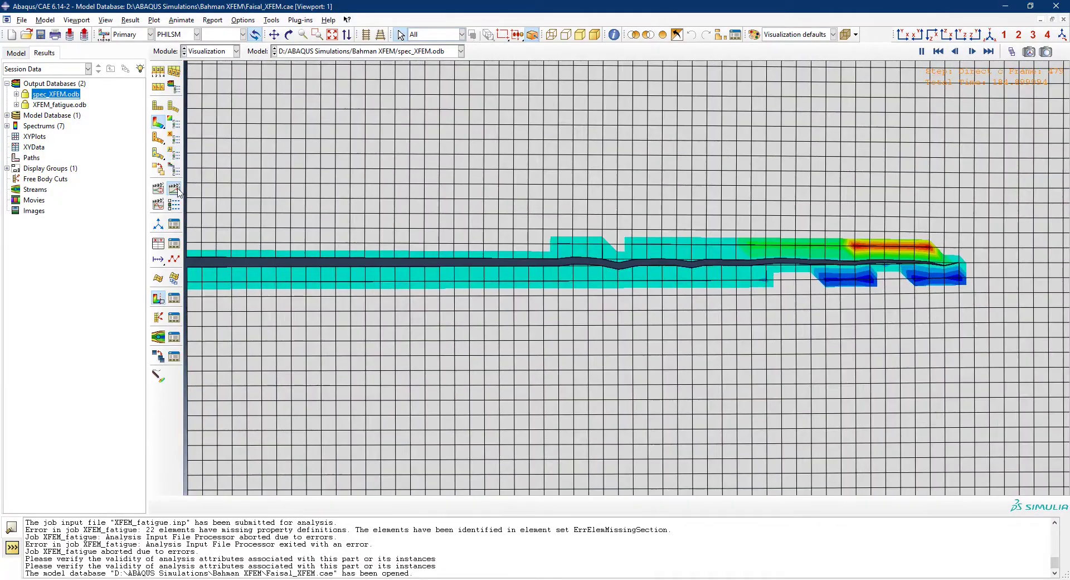
click(178, 190)
Review the crack part's modeling space and type in the model database without changes, and display the spec part.
click(16, 53)
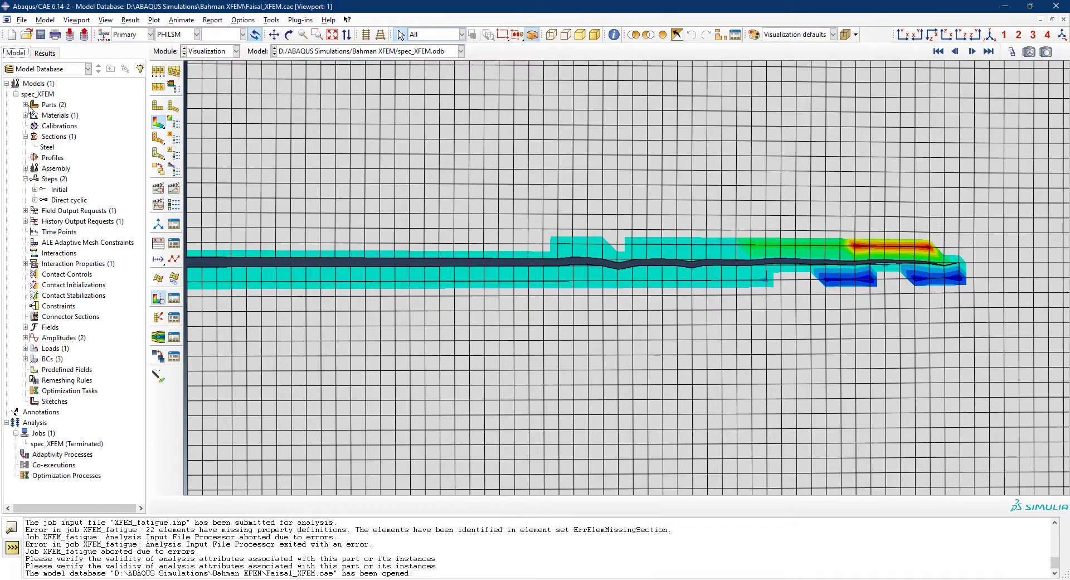
click(25, 104)
click(48, 115)
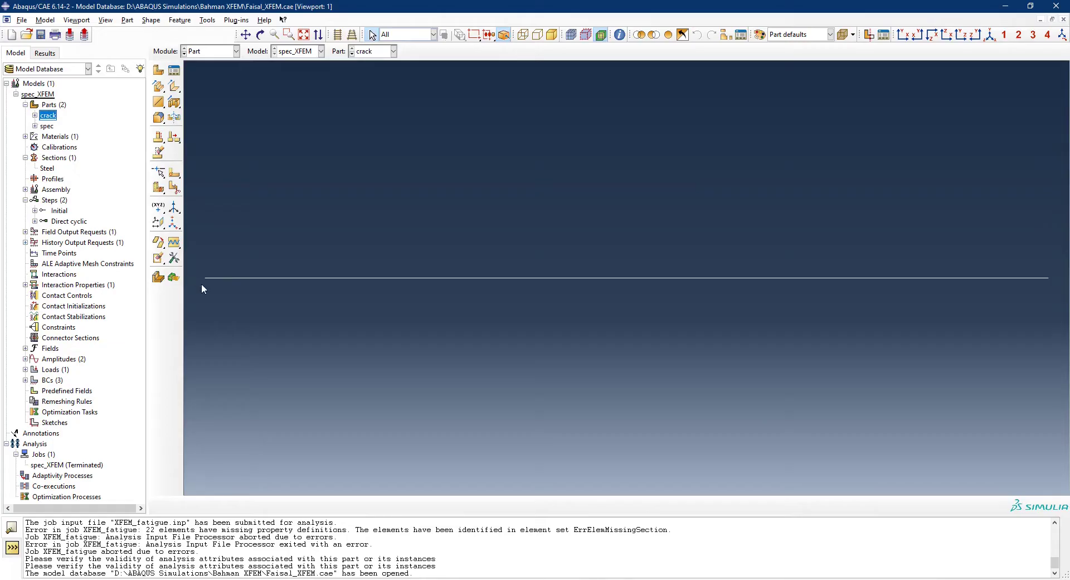
right_click(45, 115)
click(66, 144)
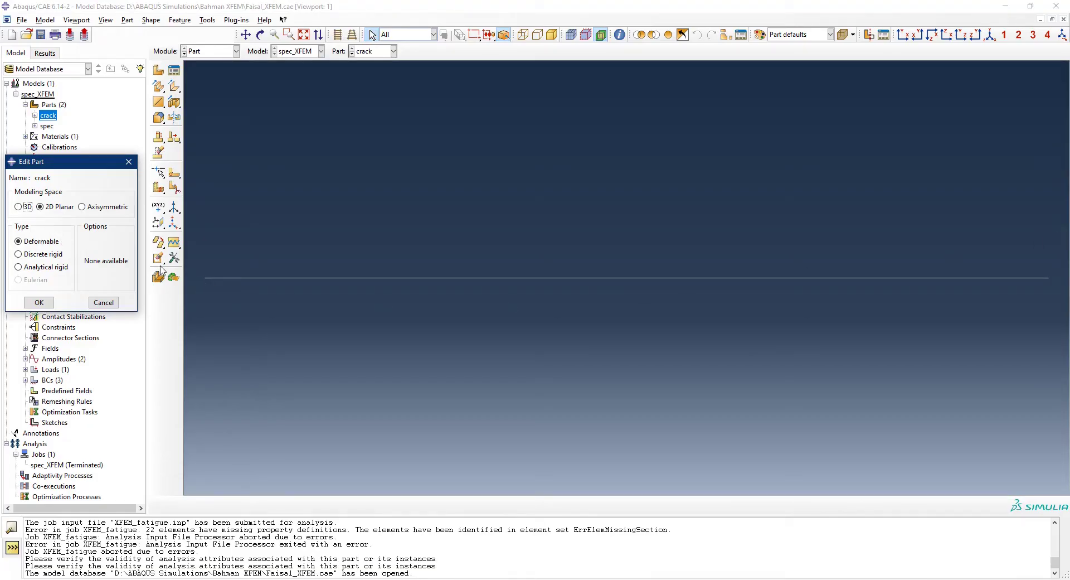
click(104, 302)
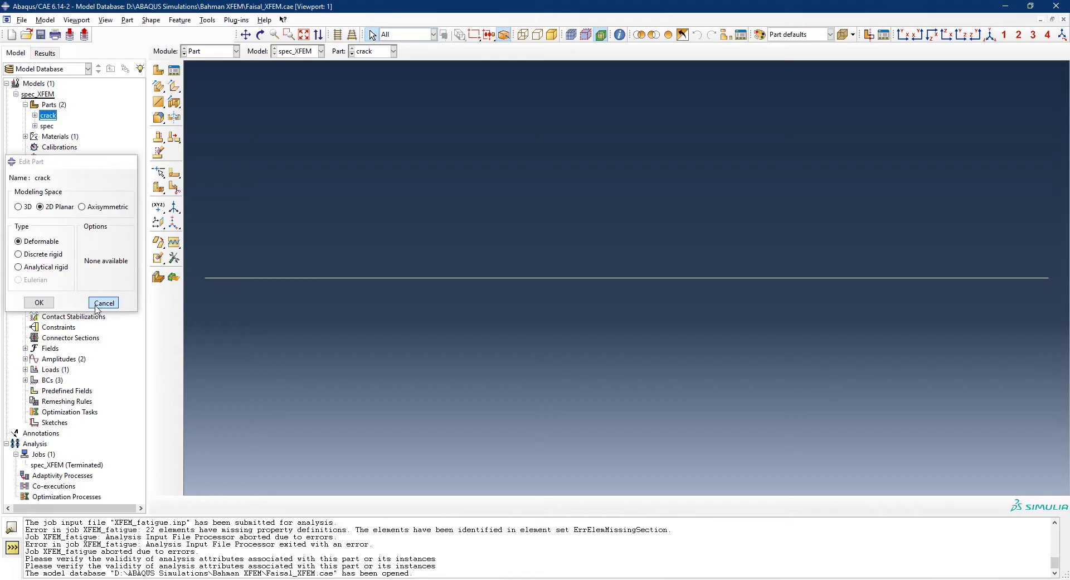
double_click(47, 126)
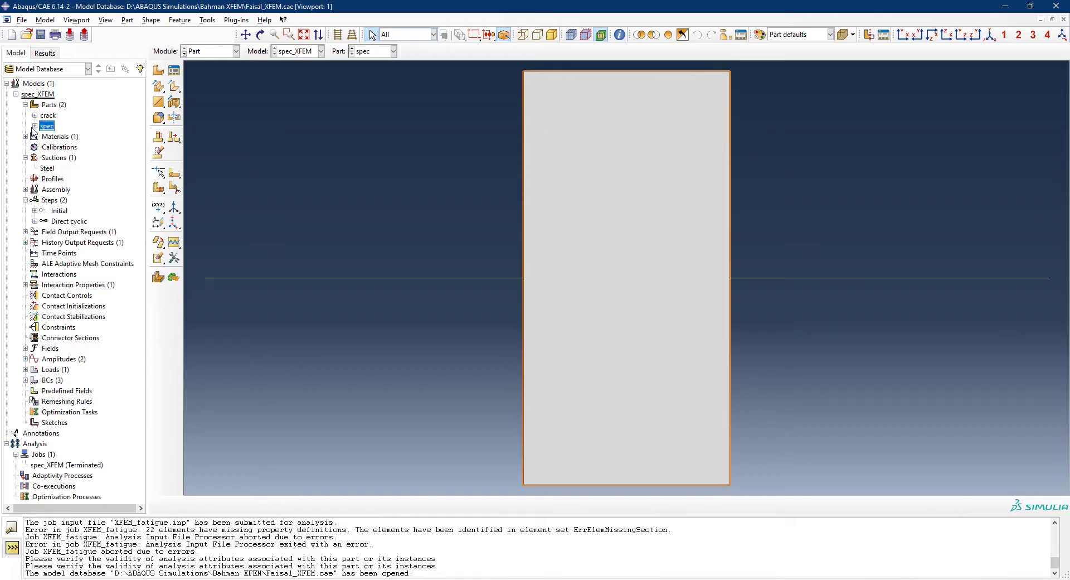
Open the Steel material definition and review its Elastic, Density and Maxps Damage behaviors.
click(25, 137)
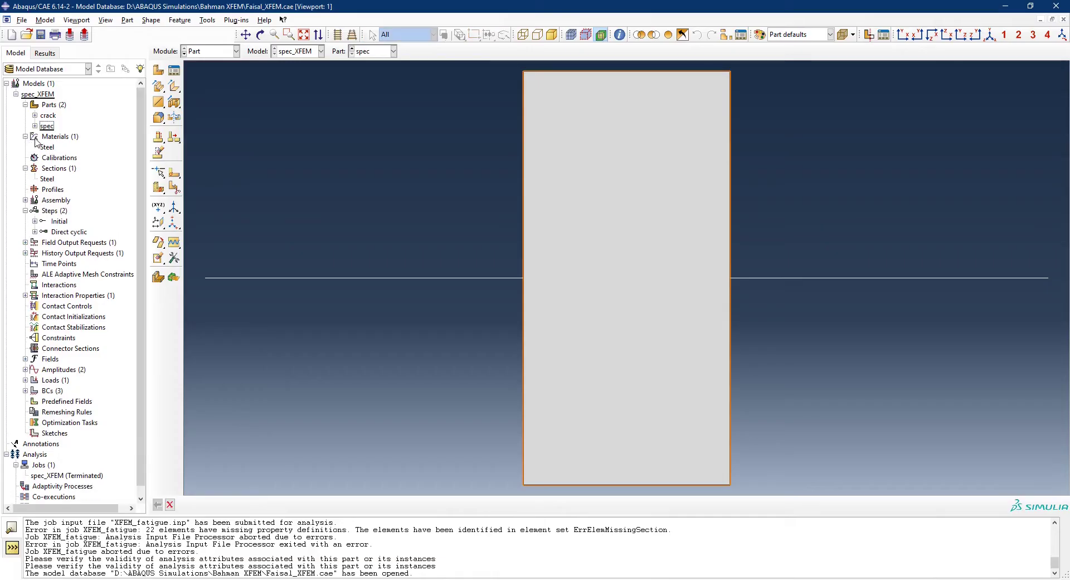
double_click(48, 147)
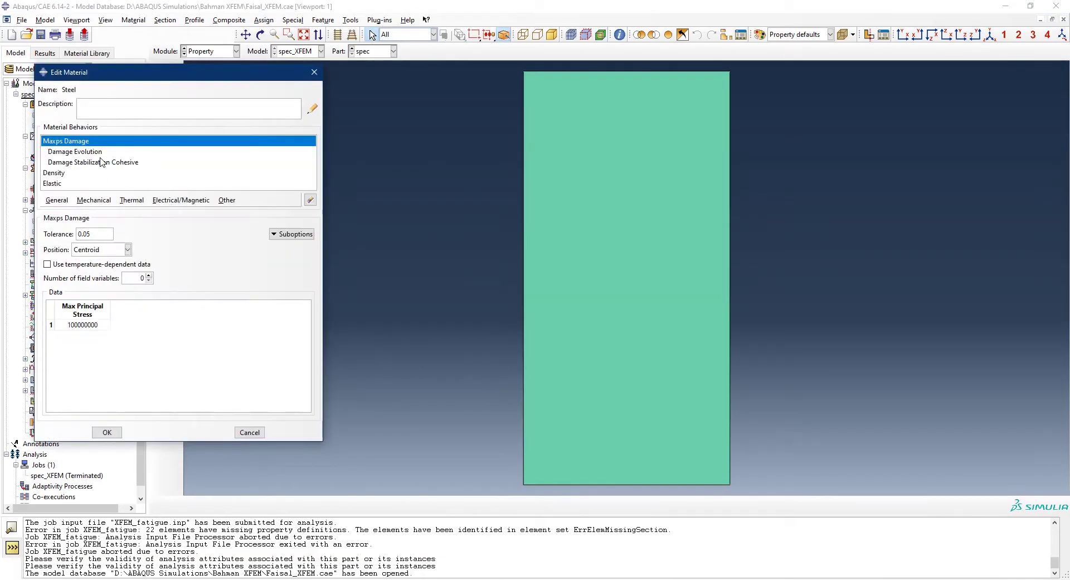
click(51, 183)
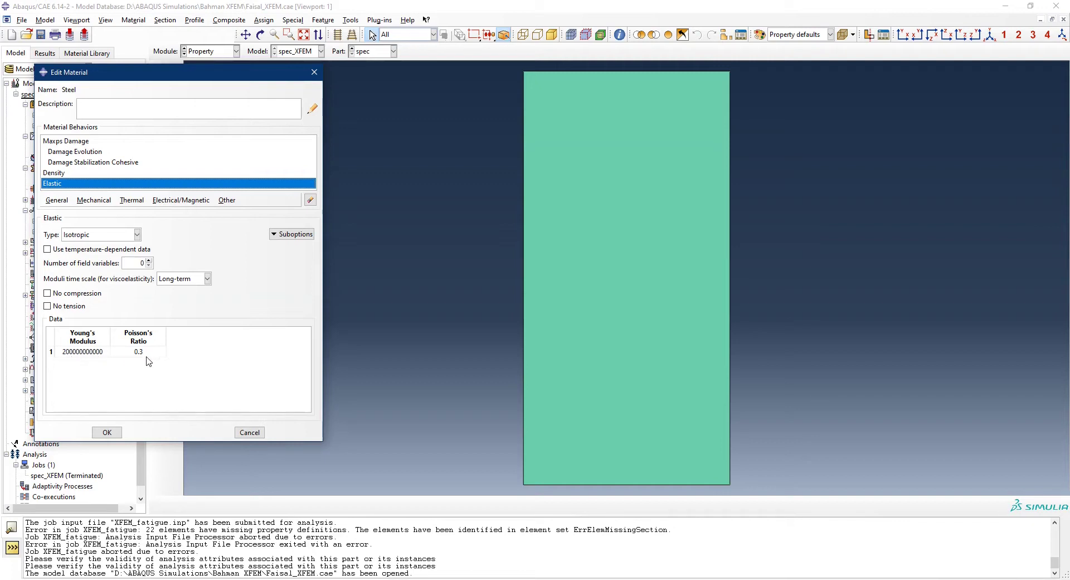
click(57, 174)
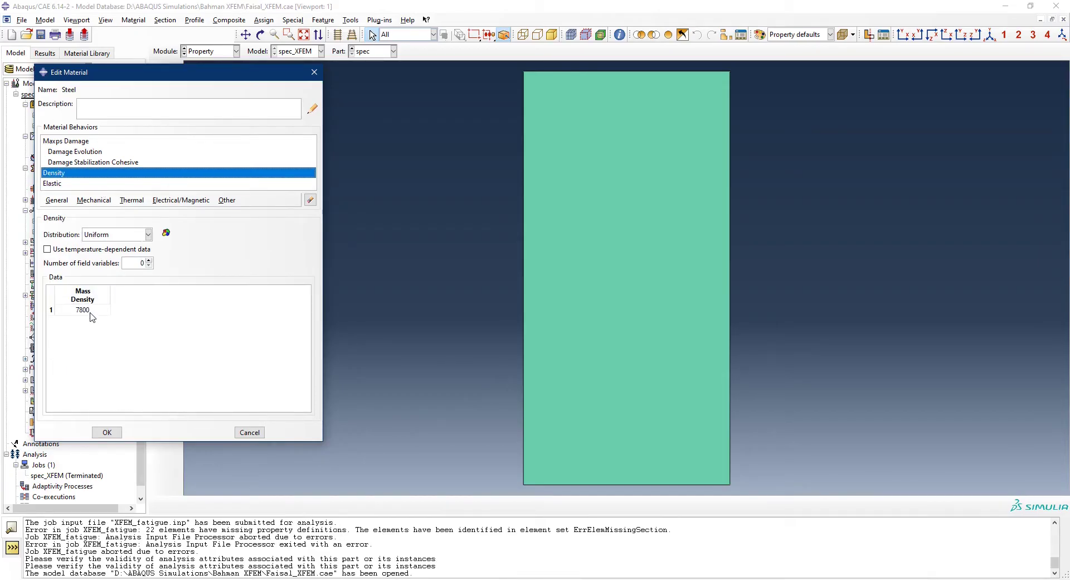
click(84, 143)
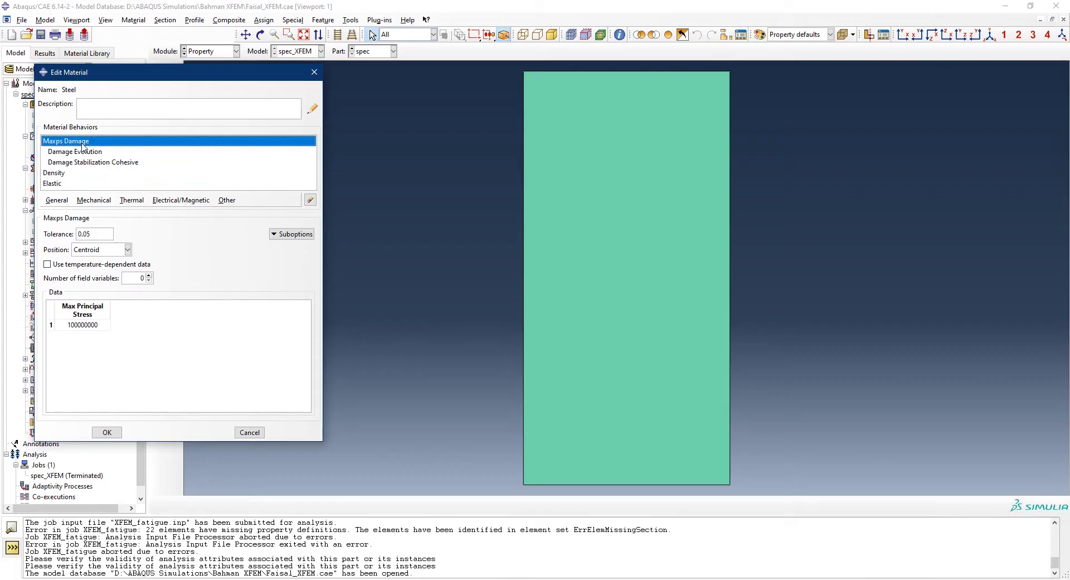
Inspect the damage models offered for traction separation laws, and check the Maxps Damage stress data and available suboptions.
click(96, 201)
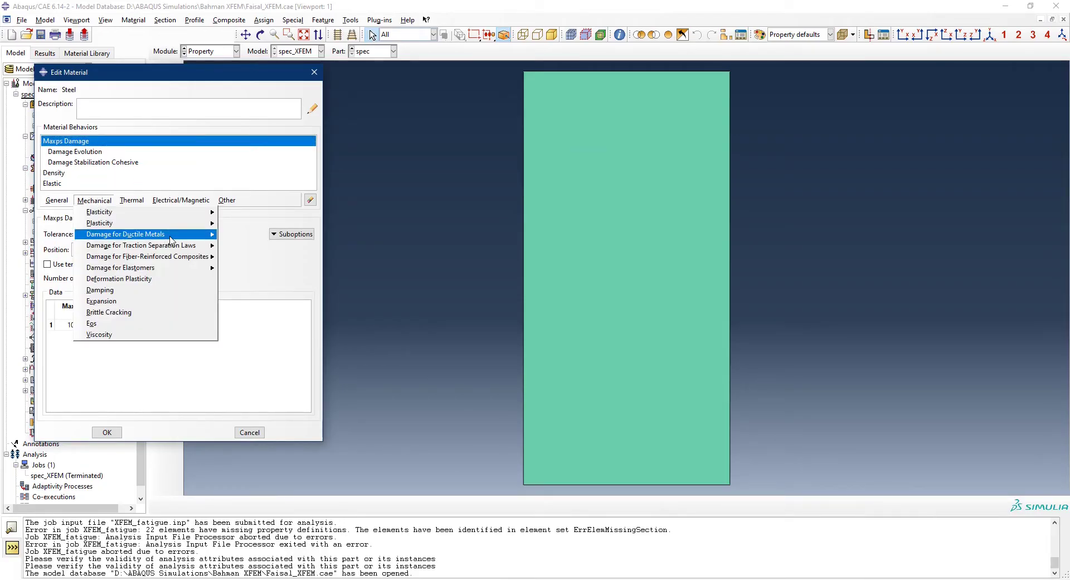
mouse_move(171, 239)
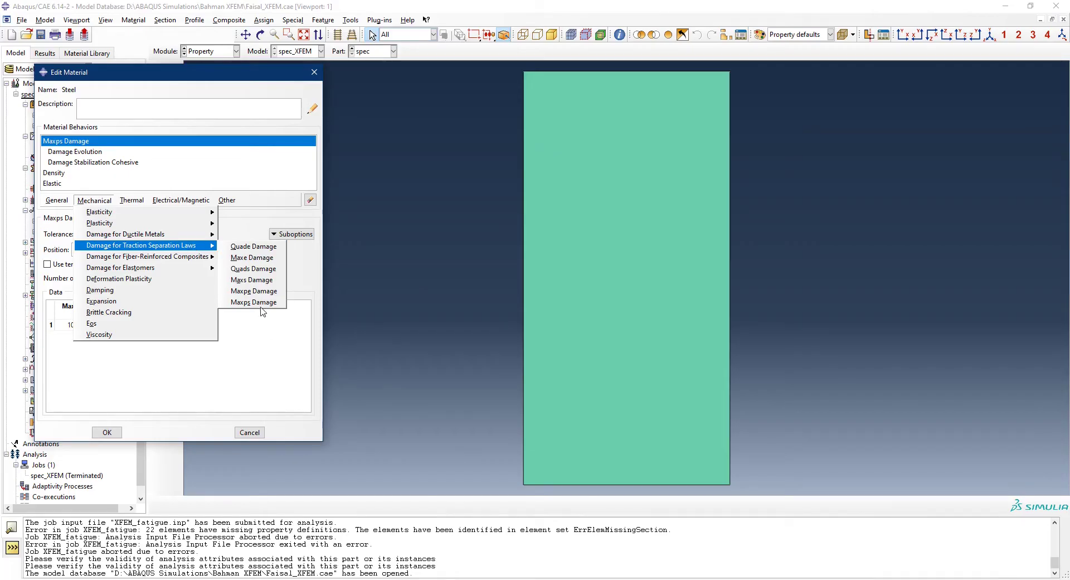
click(272, 344)
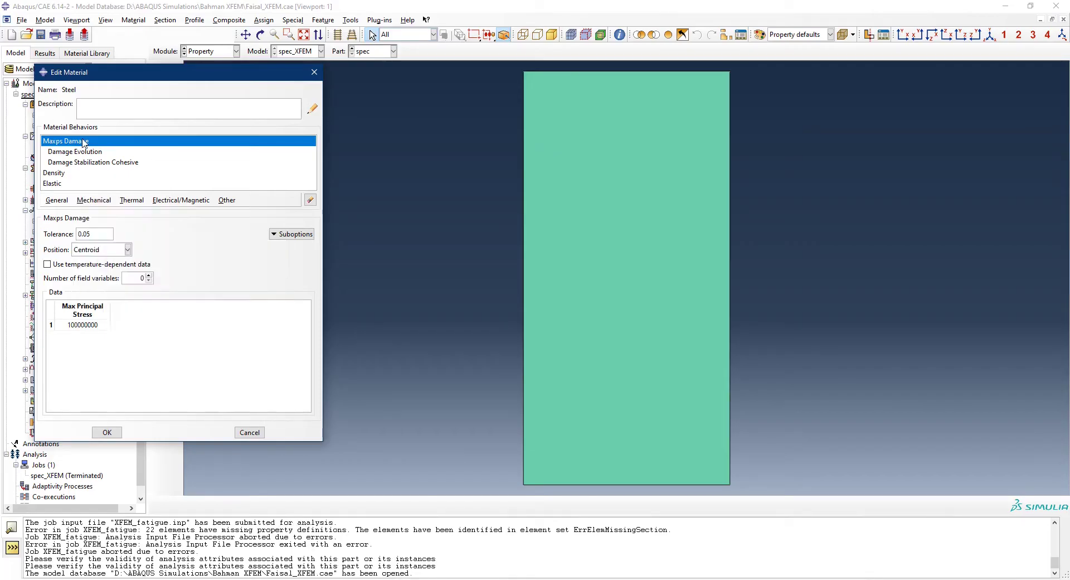
click(89, 329)
click(88, 326)
click(292, 233)
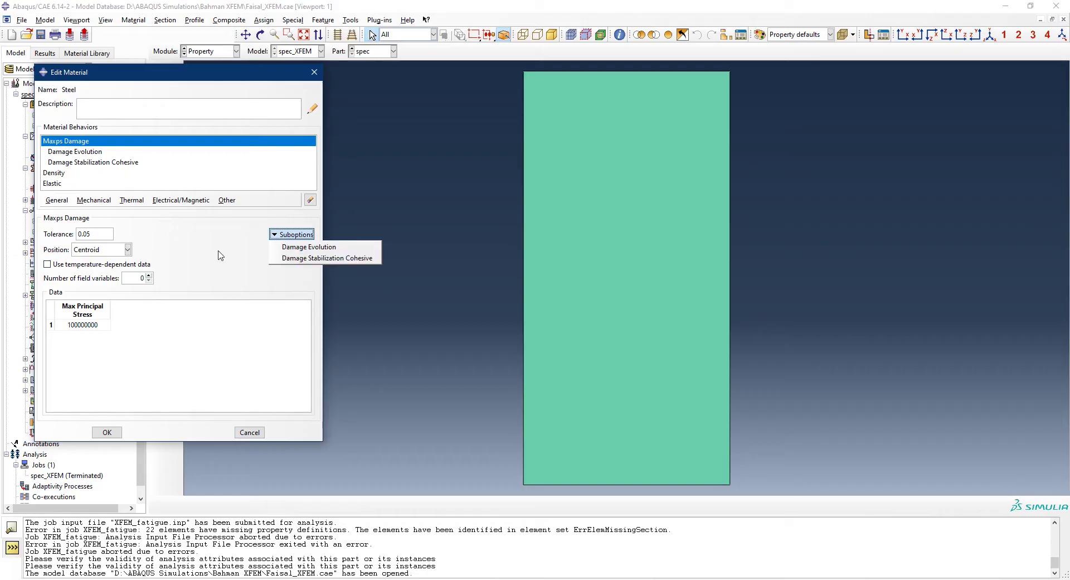
key(Escape)
Review the Damage Evolution fracture energies and the Damage Stabilization Cohesive viscosity coefficient, leaving both suboptions unchanged.
click(66, 153)
double_click(66, 153)
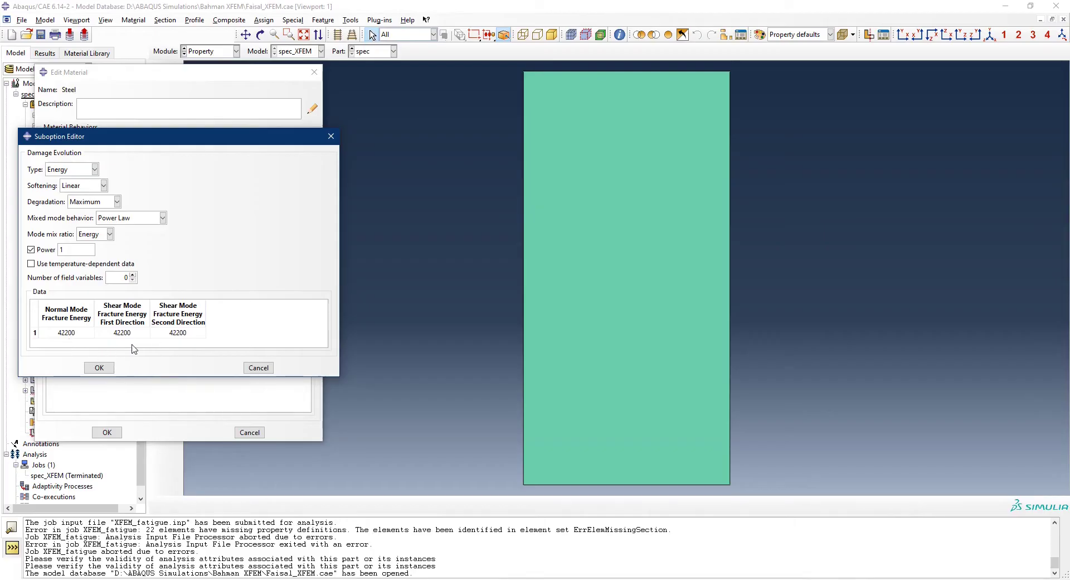
click(80, 331)
click(82, 337)
click(258, 367)
double_click(100, 161)
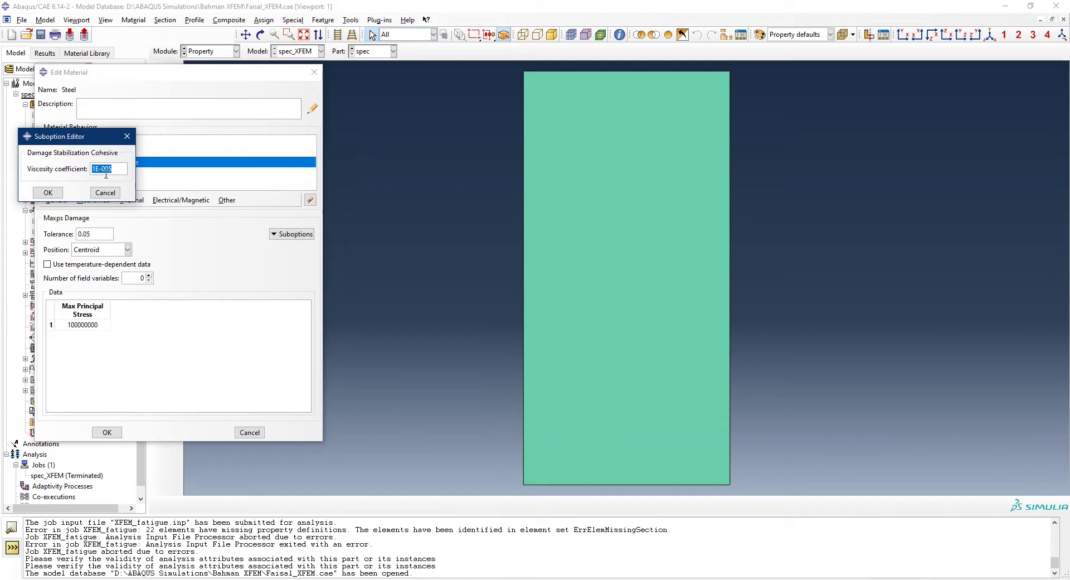
click(106, 192)
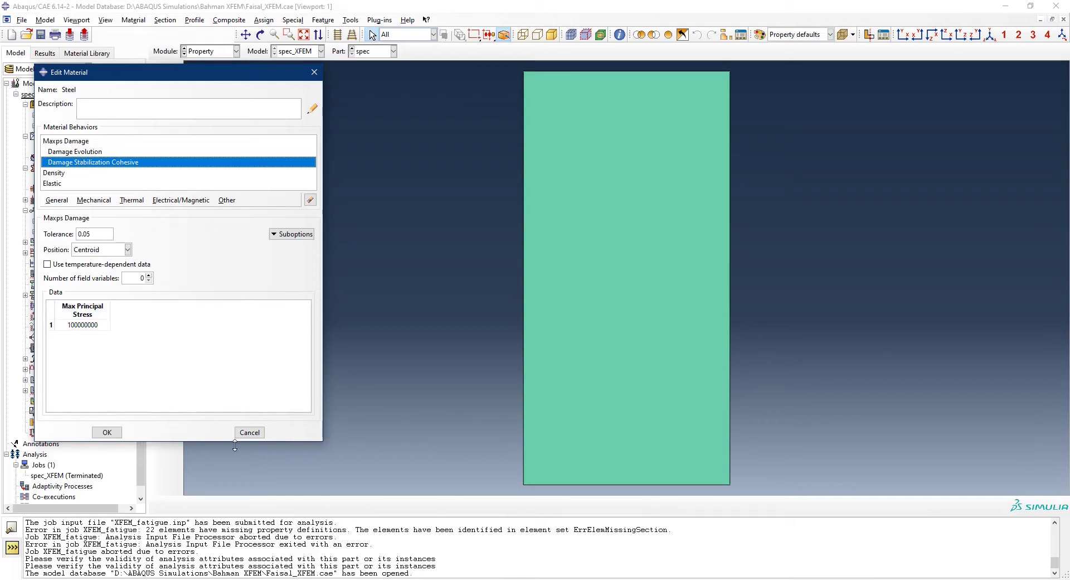
Close the Steel material without changes and check the type and material assigned in the Steel section.
click(250, 433)
click(179, 272)
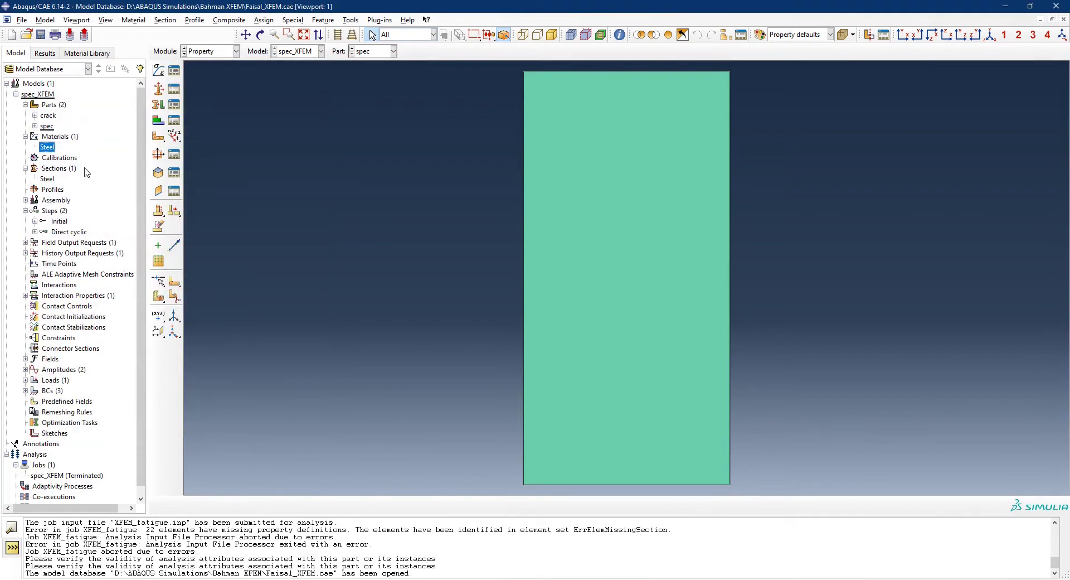
double_click(47, 179)
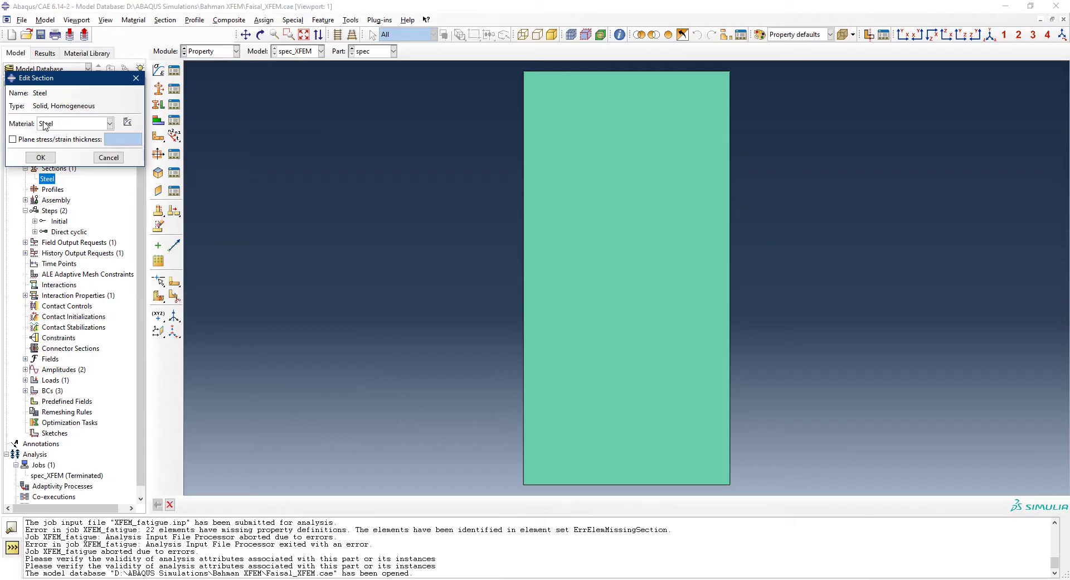
click(109, 158)
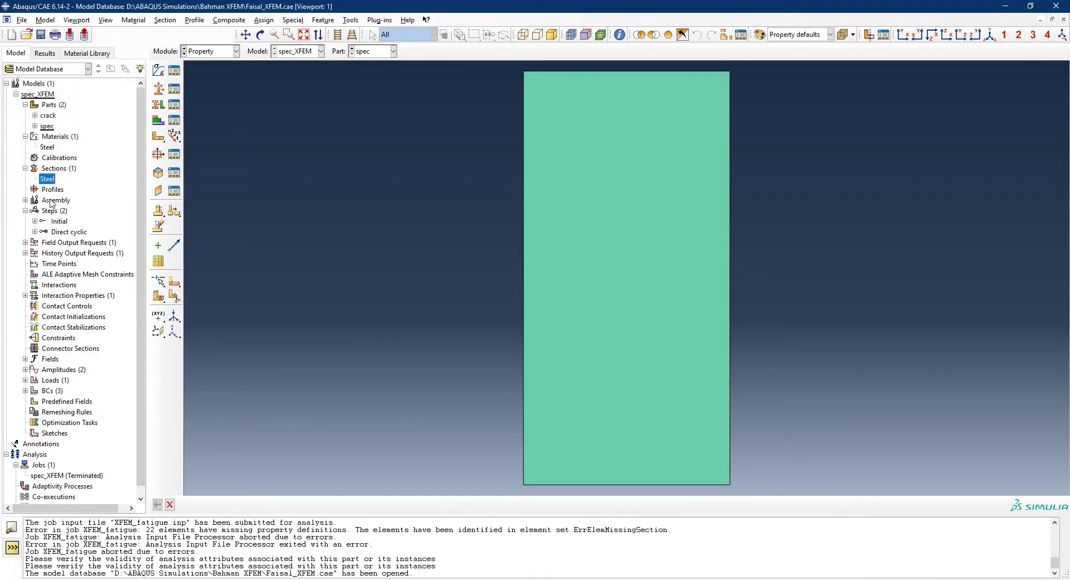
Check the parts and instance types offered for creating an assembly instance, without creating one.
click(25, 199)
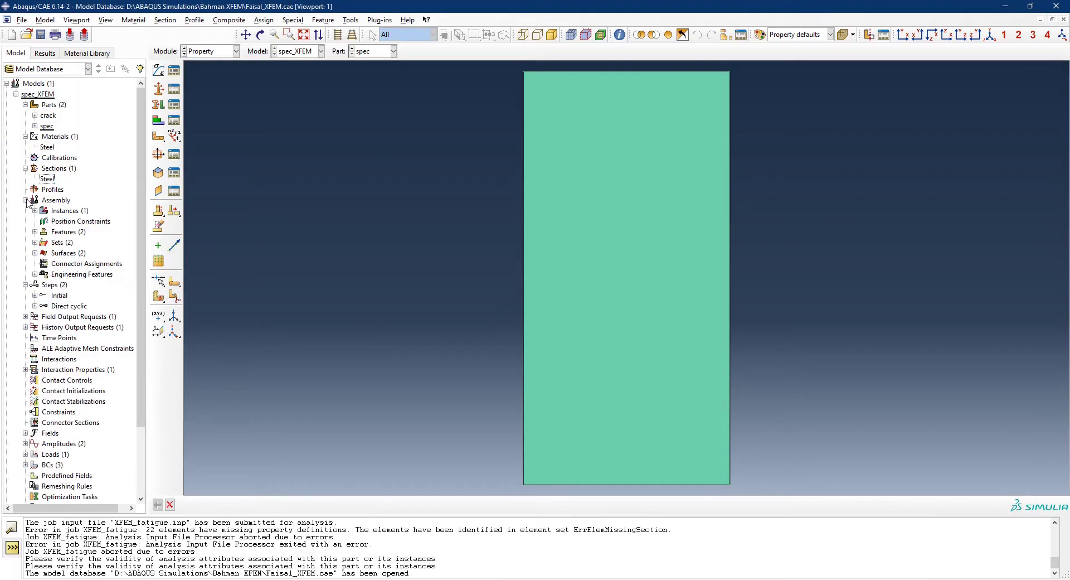
double_click(60, 212)
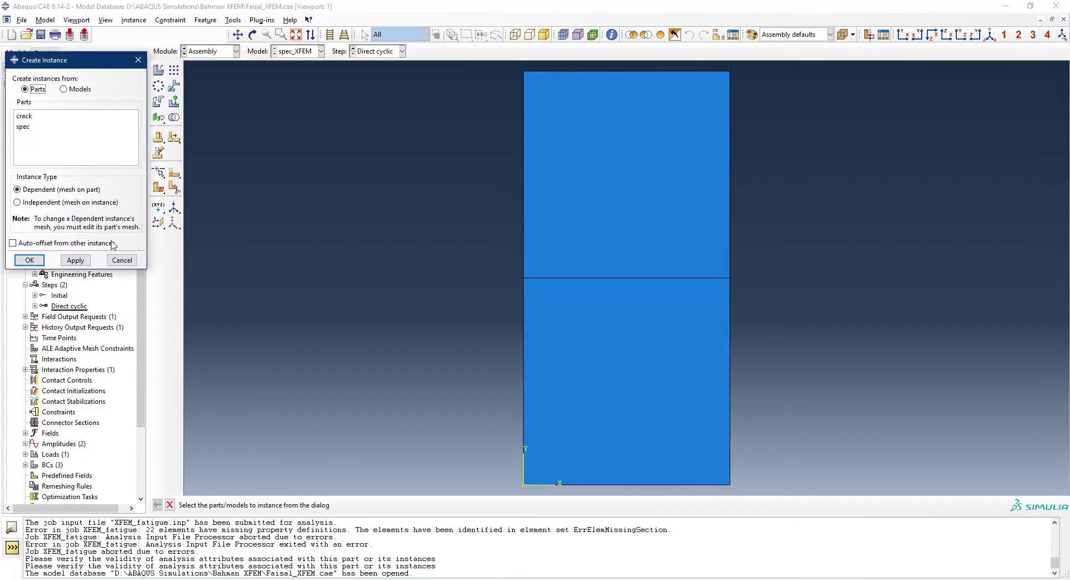
click(121, 260)
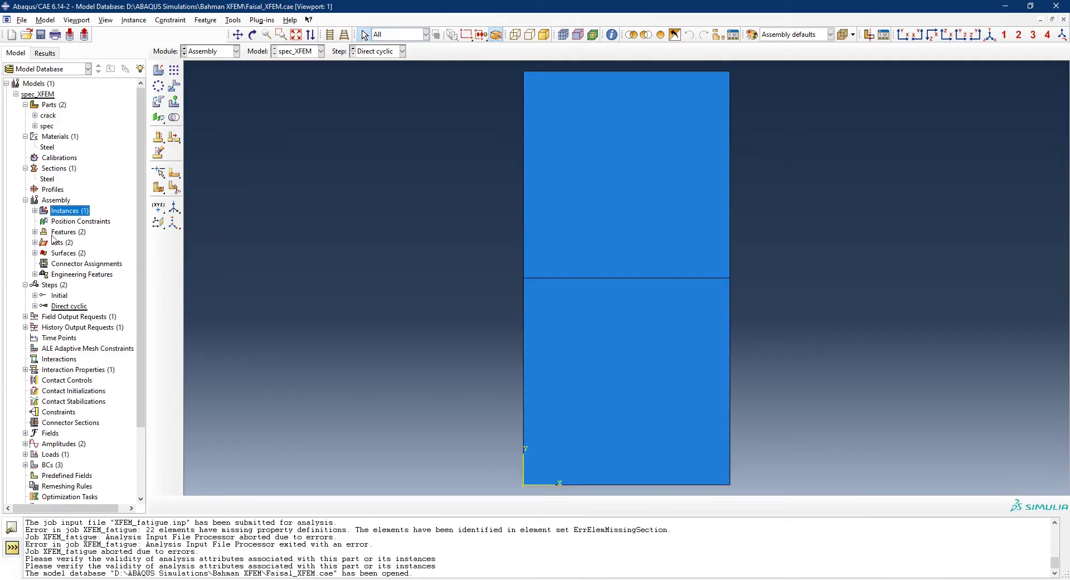
Inspect the assembly's datum coordinate system and face partition features.
click(35, 231)
click(65, 242)
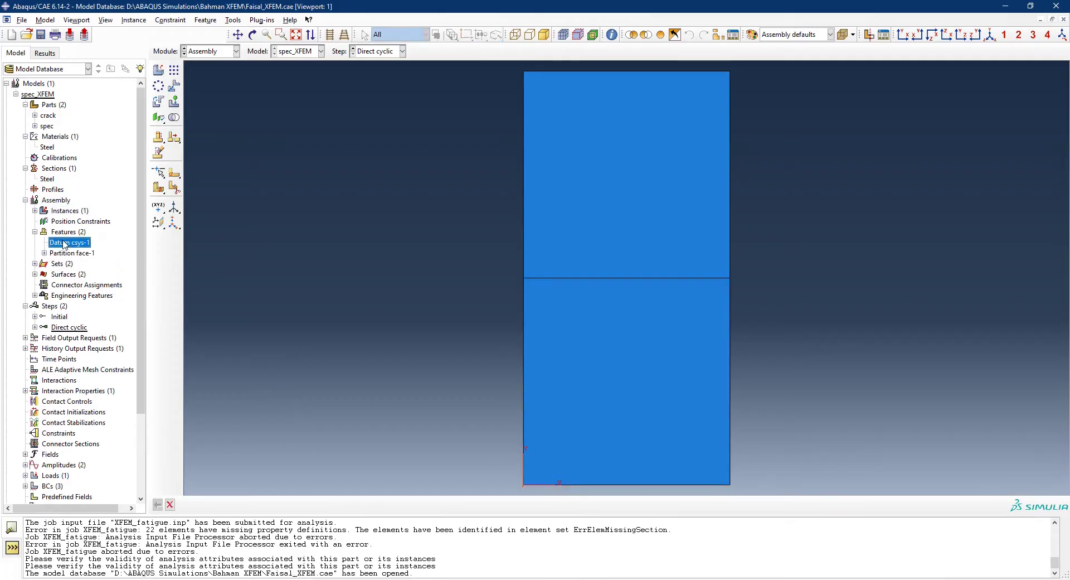
double_click(65, 243)
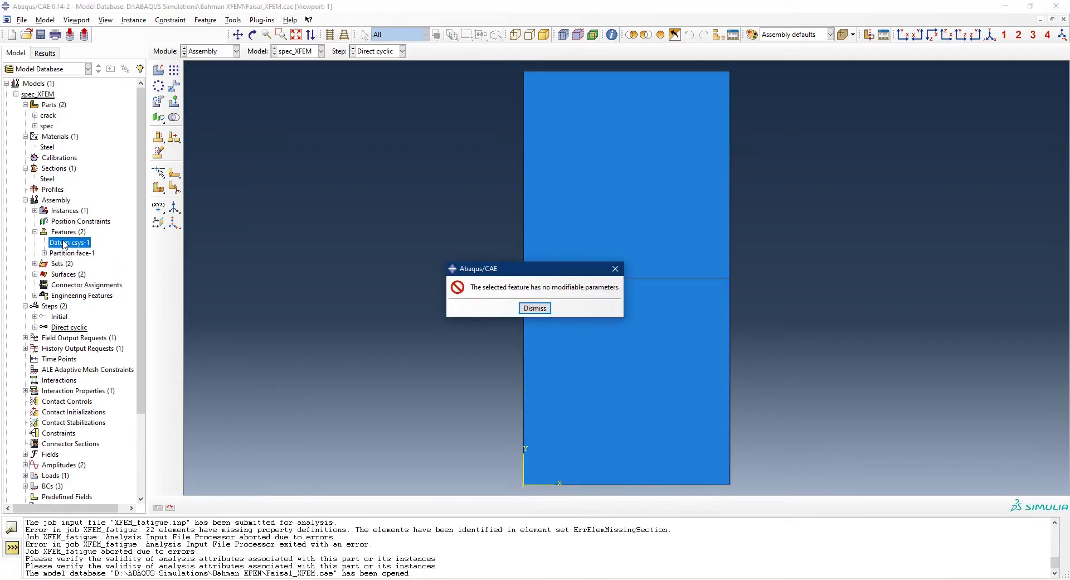
click(535, 308)
double_click(84, 254)
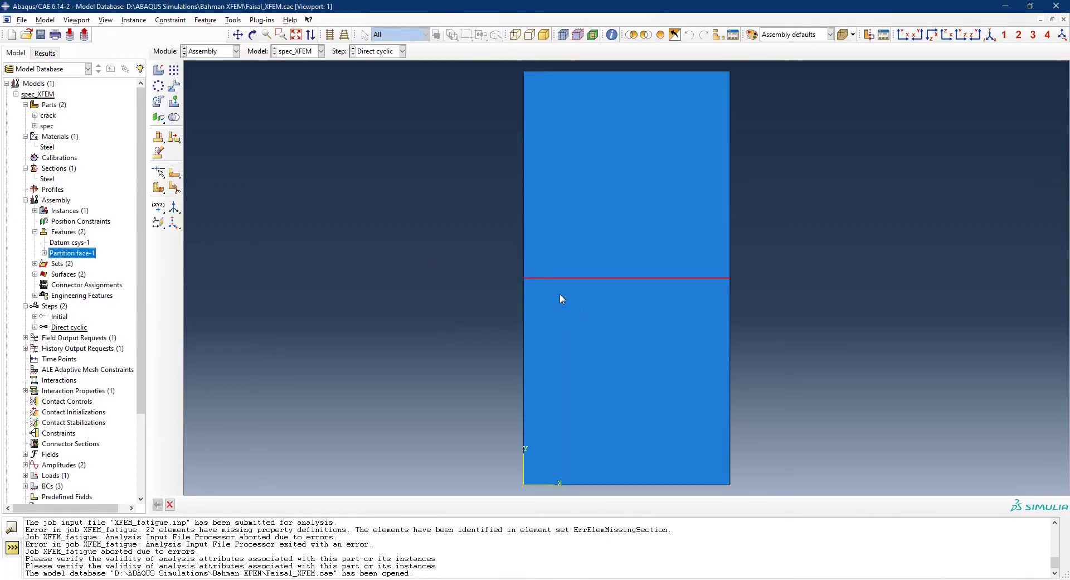
click(35, 231)
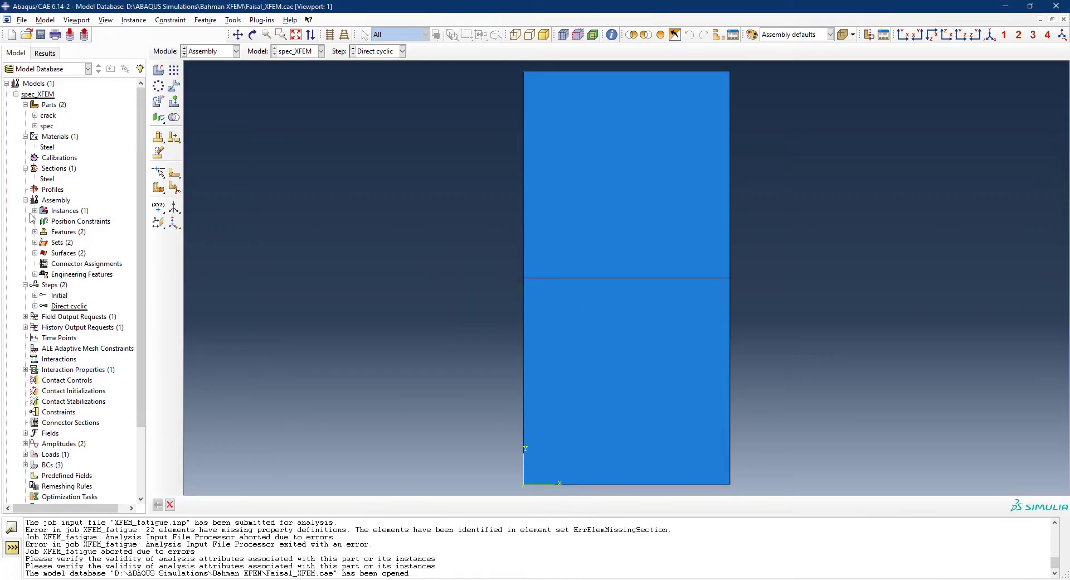
Open the XFEM crack among the assembly's engineering features and examine its domain and crack location on the specimen.
click(35, 274)
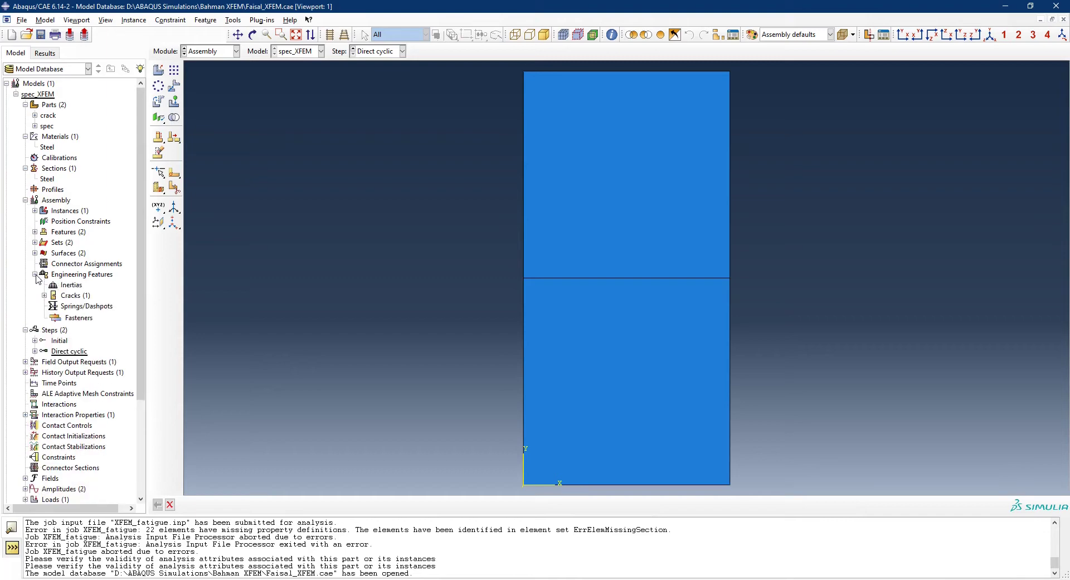
click(44, 295)
click(66, 306)
double_click(66, 306)
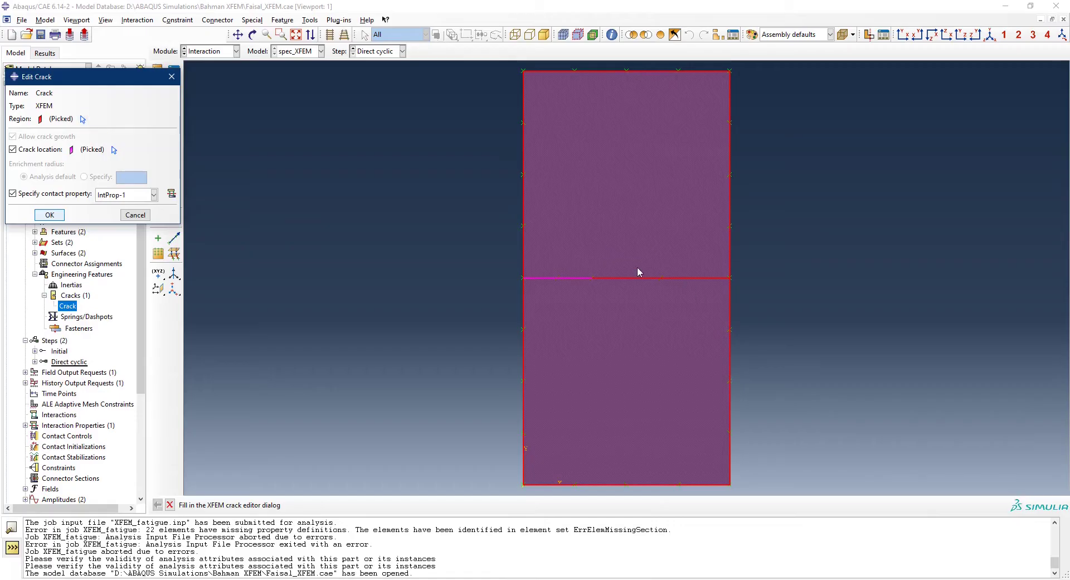
scroll(584, 289, down, 4)
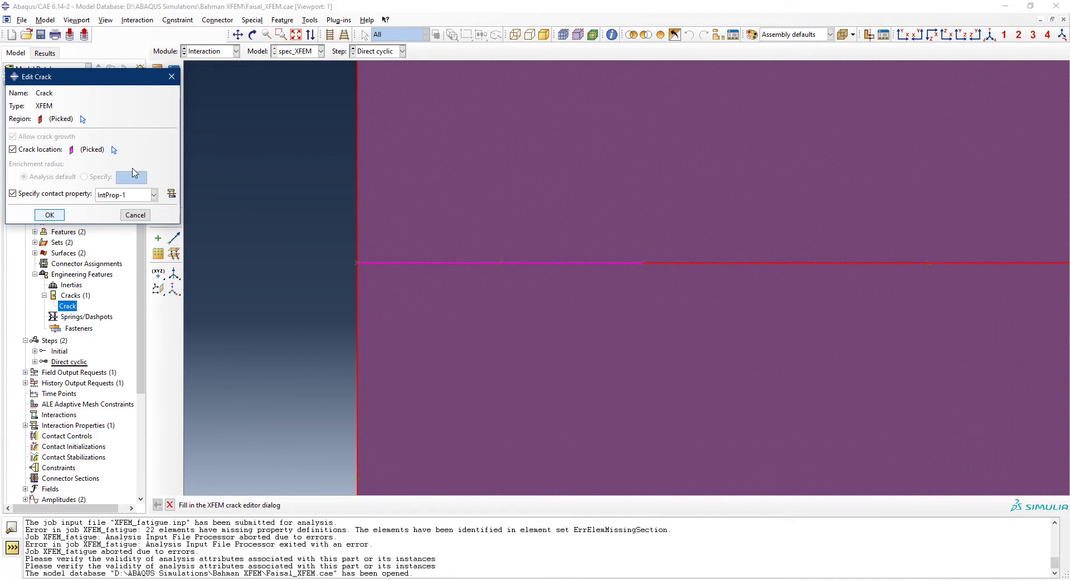
Check the crack's domain selection and specified contact property, and close the crack definition without changes.
click(82, 120)
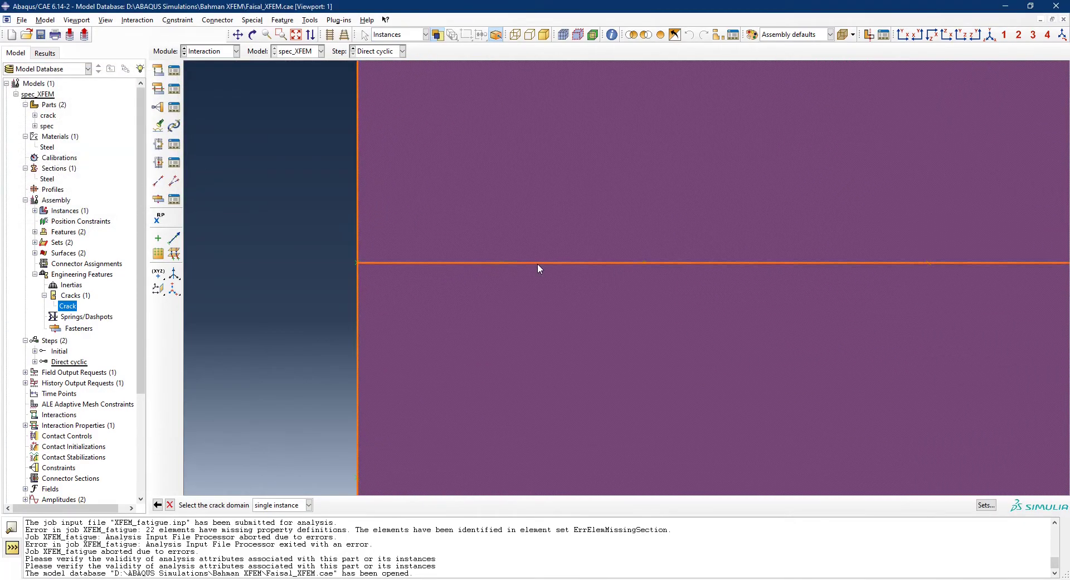
click(482, 260)
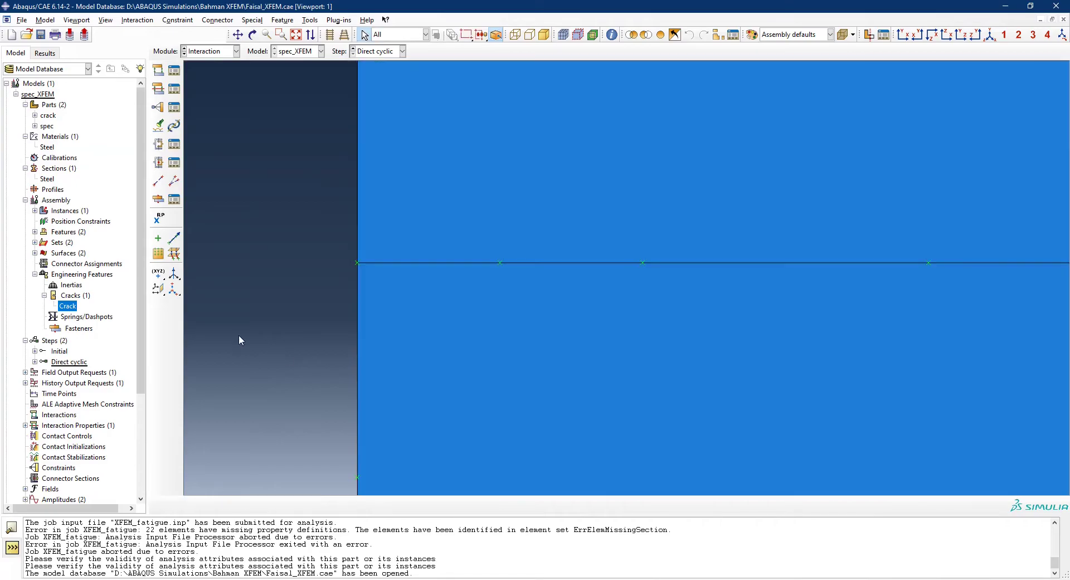
double_click(66, 306)
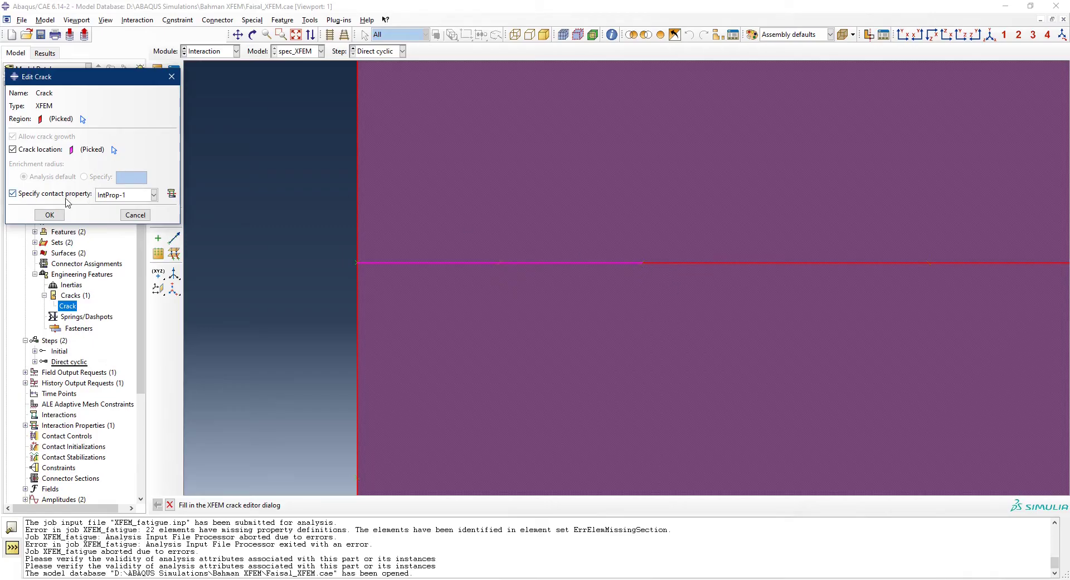
click(135, 215)
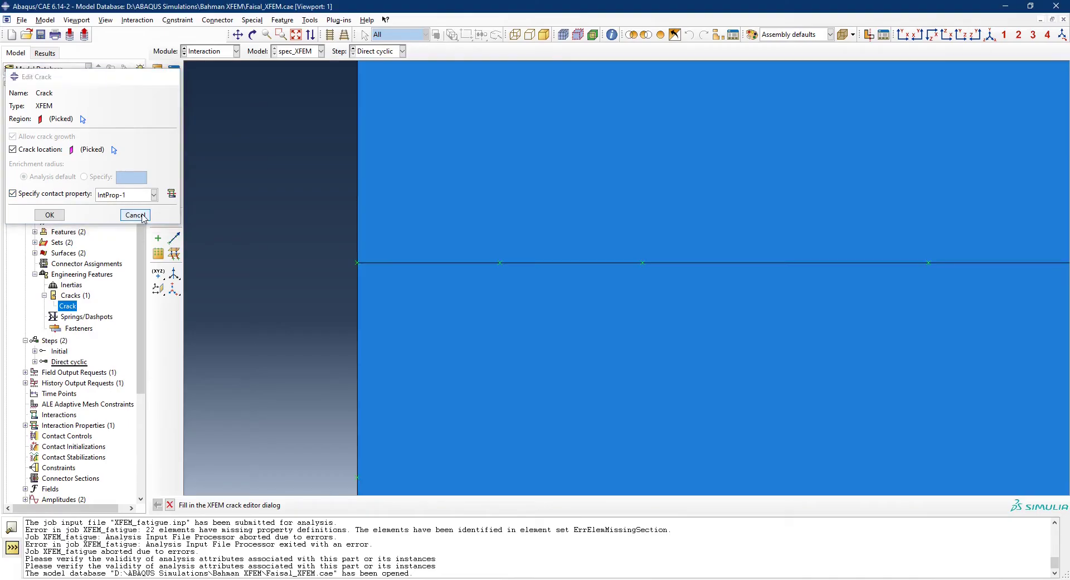
click(44, 295)
click(34, 274)
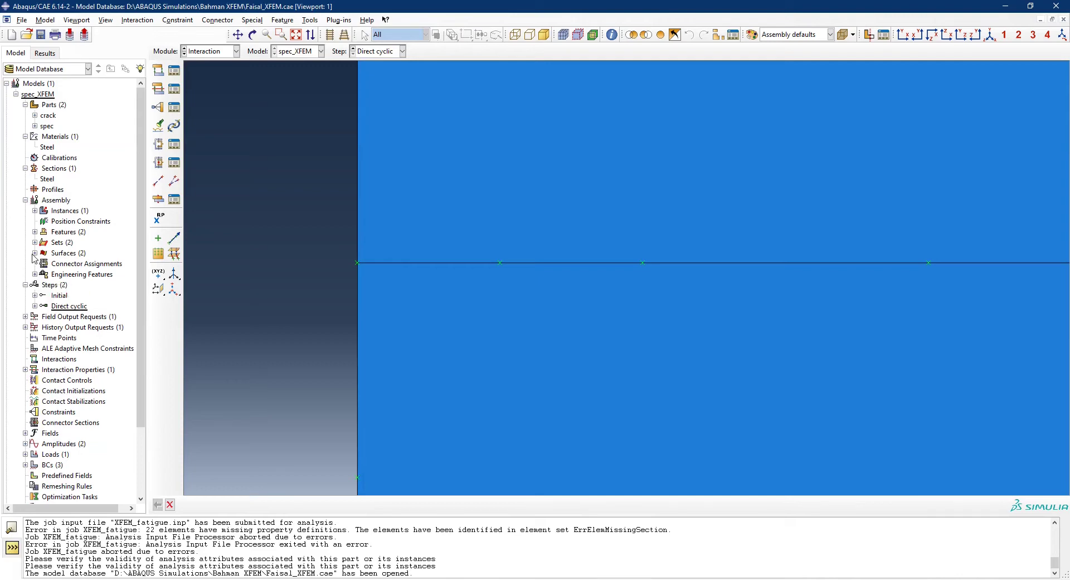
Highlight the assembly's bottom and top surfaces to check which specimen edges they cover.
click(35, 253)
click(60, 264)
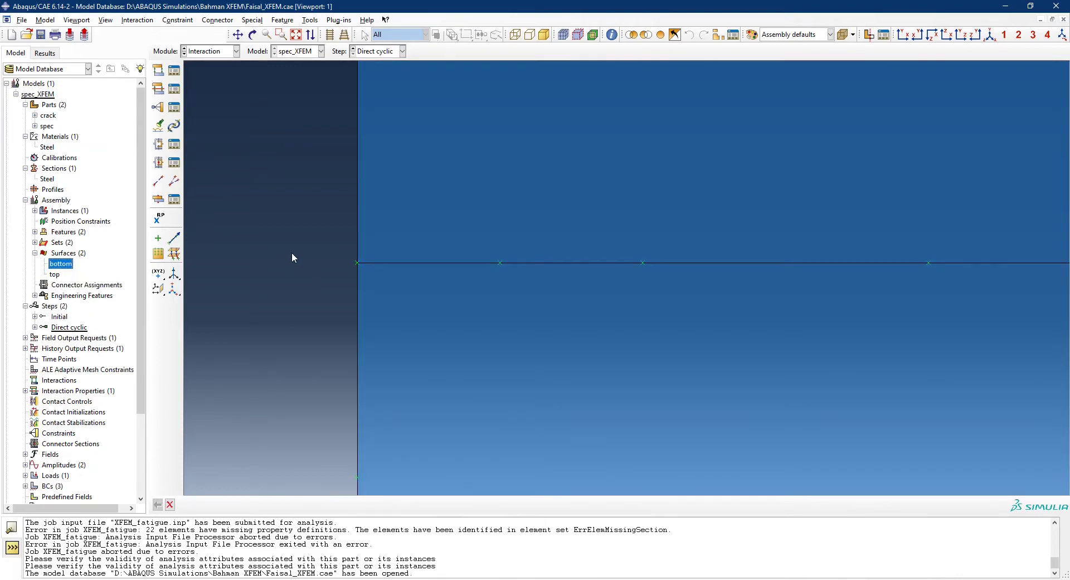
scroll(303, 223, down, 8)
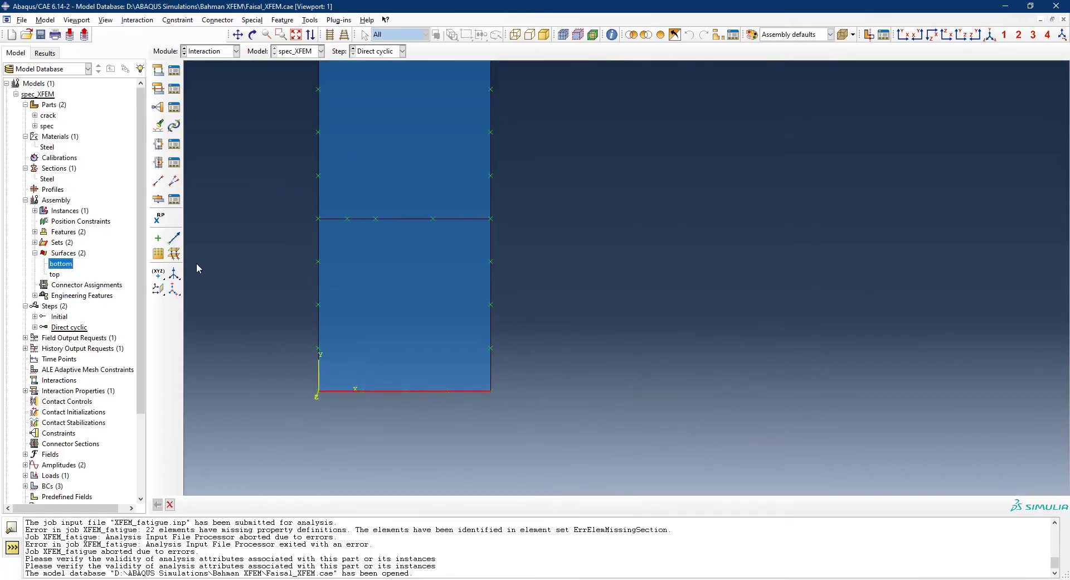
click(55, 274)
scroll(487, 428, down, 3)
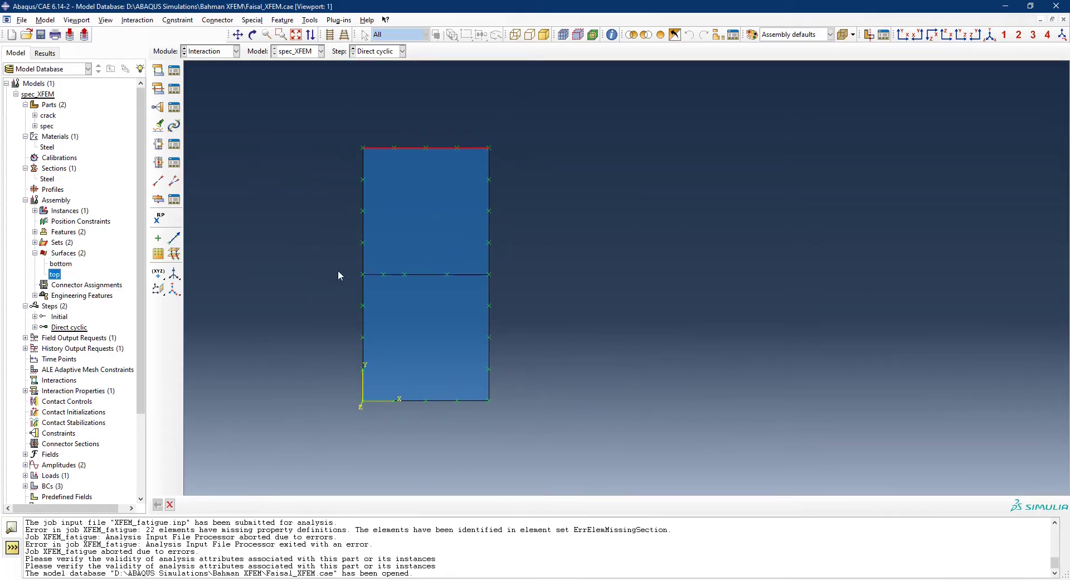
click(34, 253)
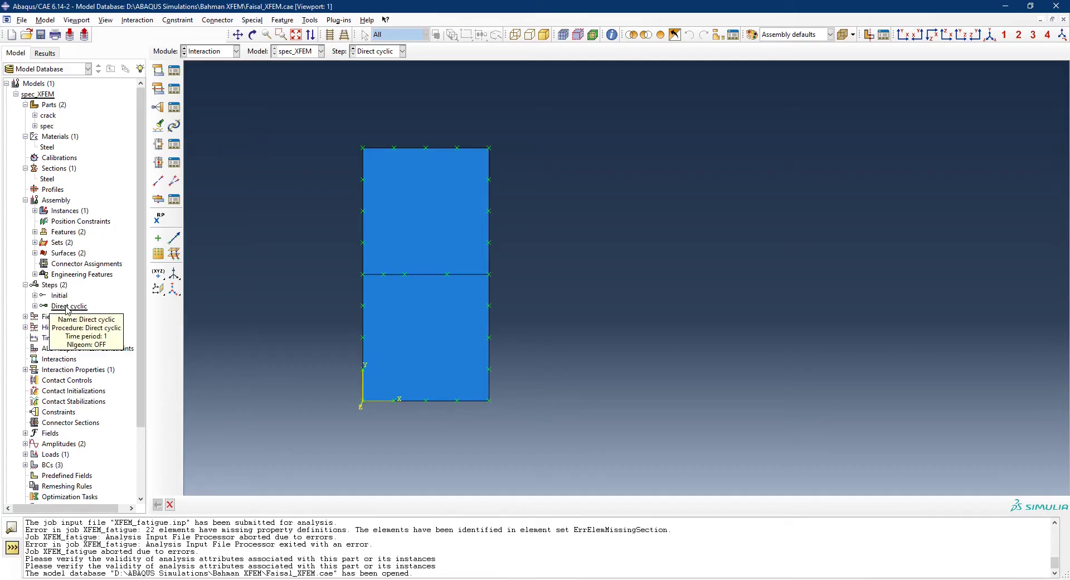
Review the Direct cyclic step's basic, incrementation, low-cycle fatigue and solver settings, and close it without changes.
double_click(67, 306)
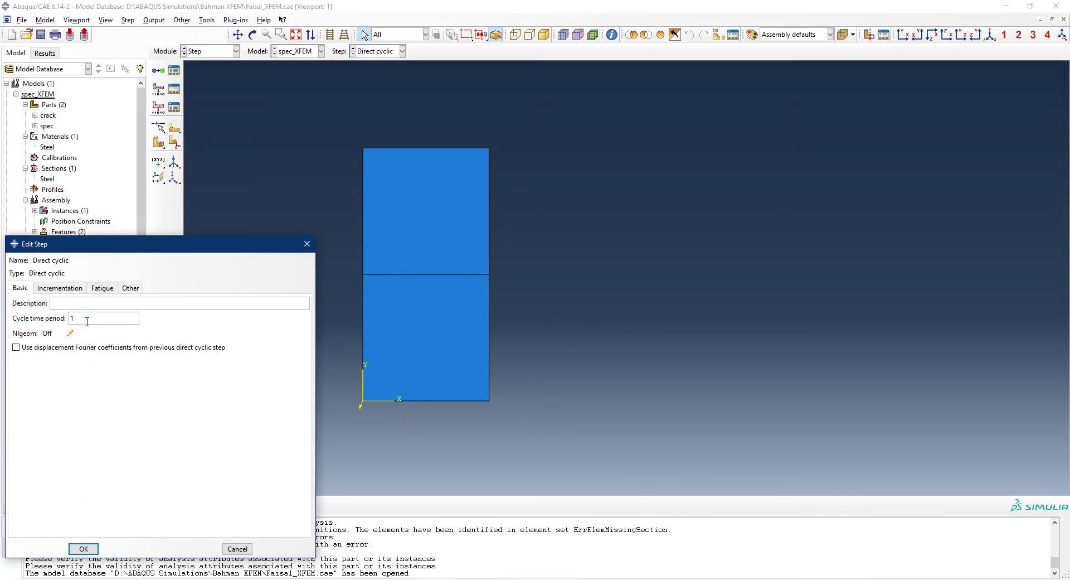
click(67, 289)
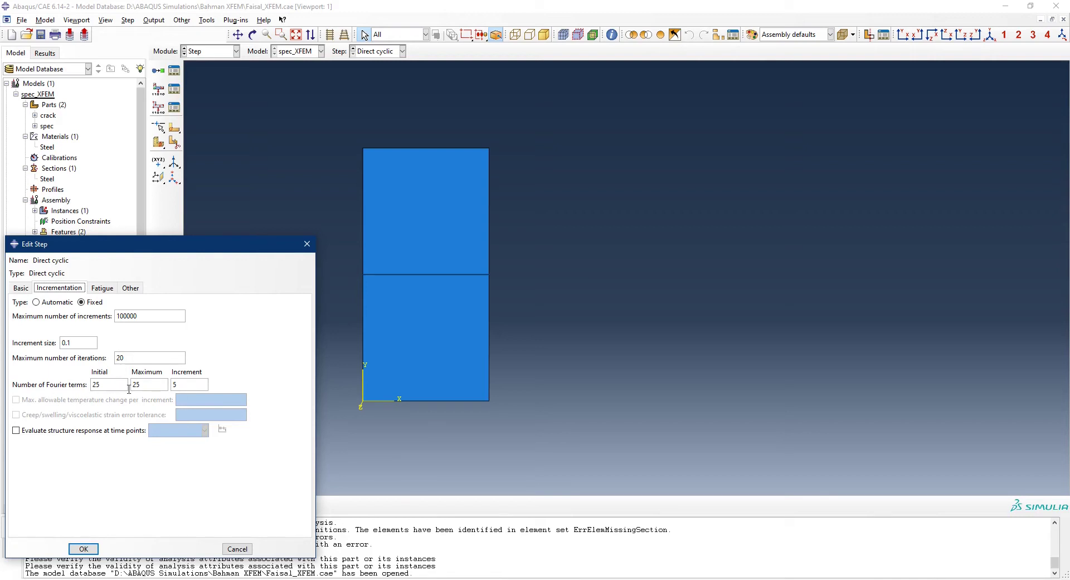
click(110, 289)
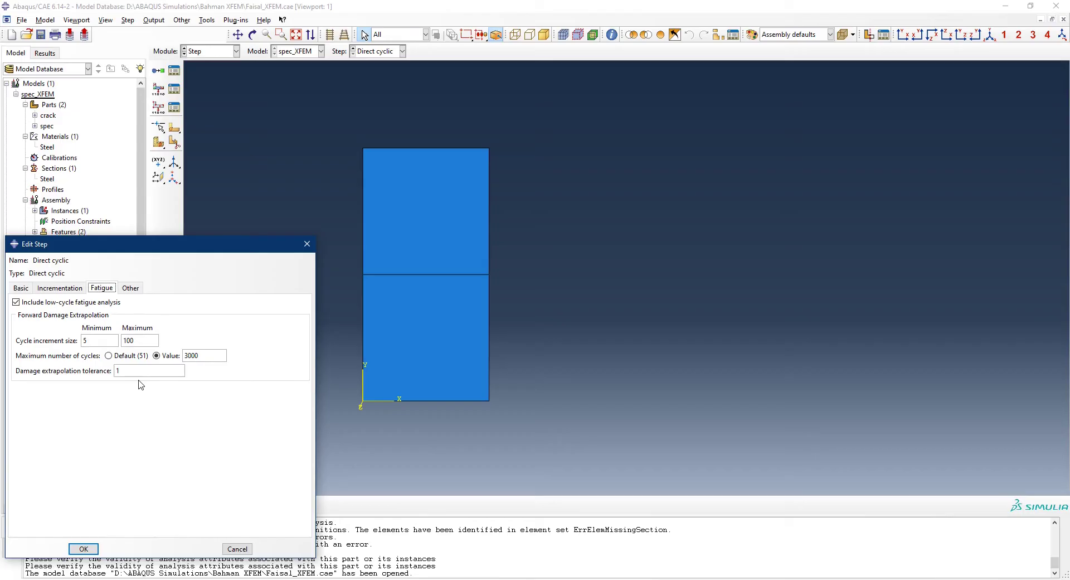
click(132, 288)
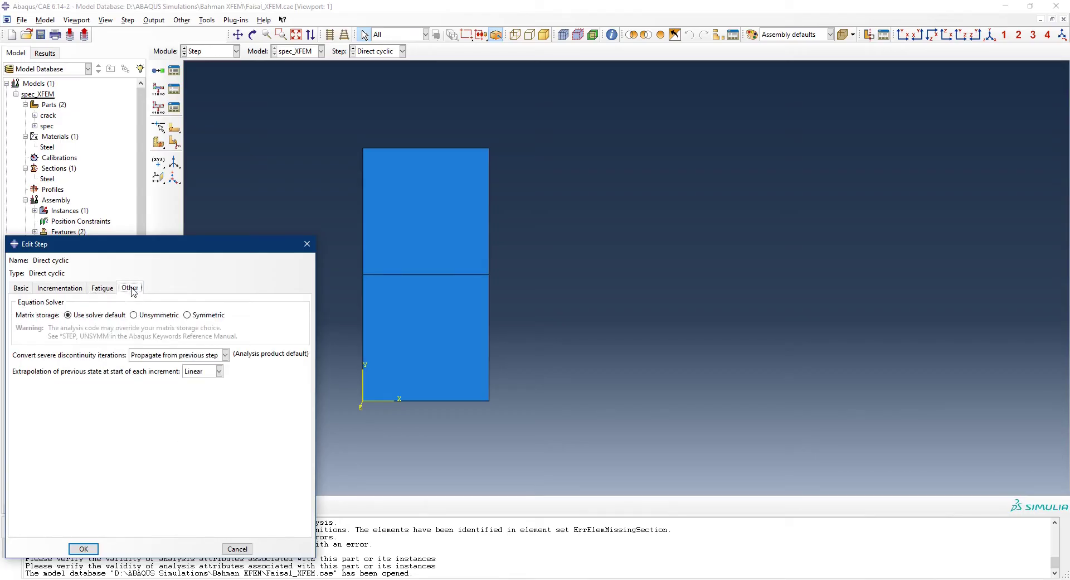
click(97, 289)
click(238, 549)
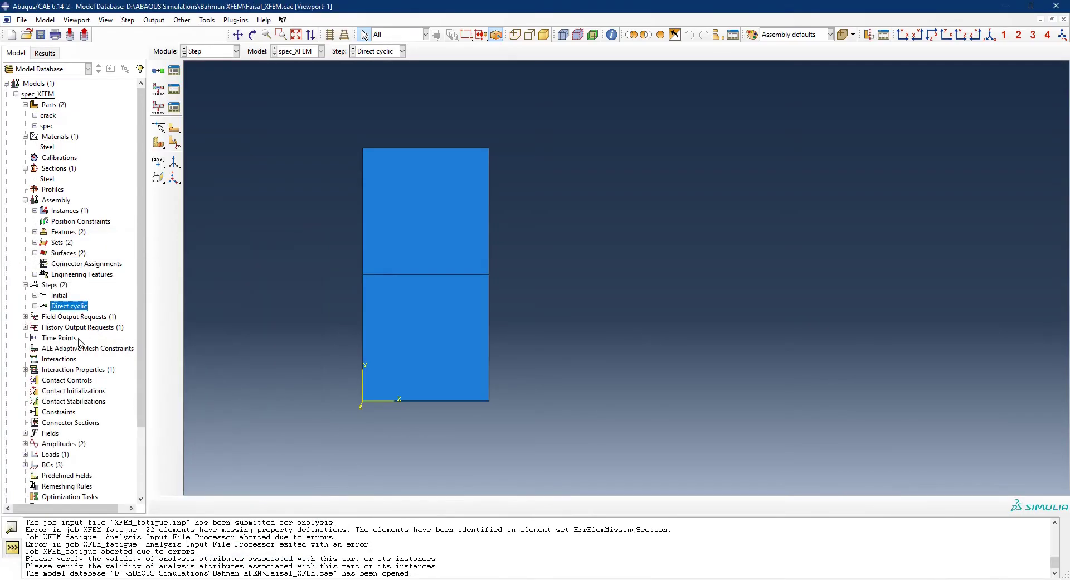
Review the field output request's selected Failure/Fracture variables, including the level set values, and close it without changes.
click(25, 317)
double_click(62, 327)
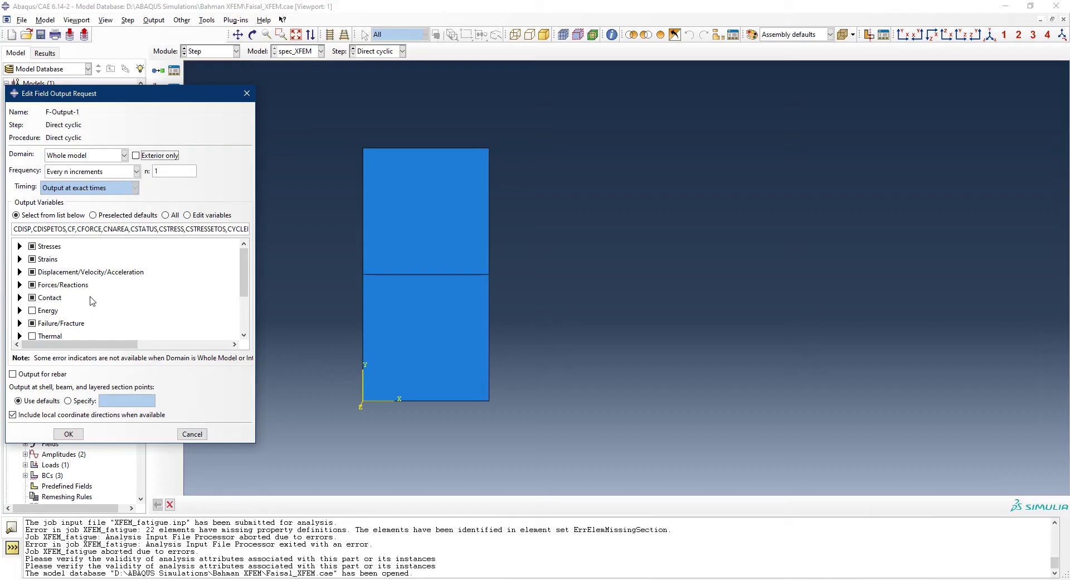
click(20, 322)
scroll(100, 311, down, 5)
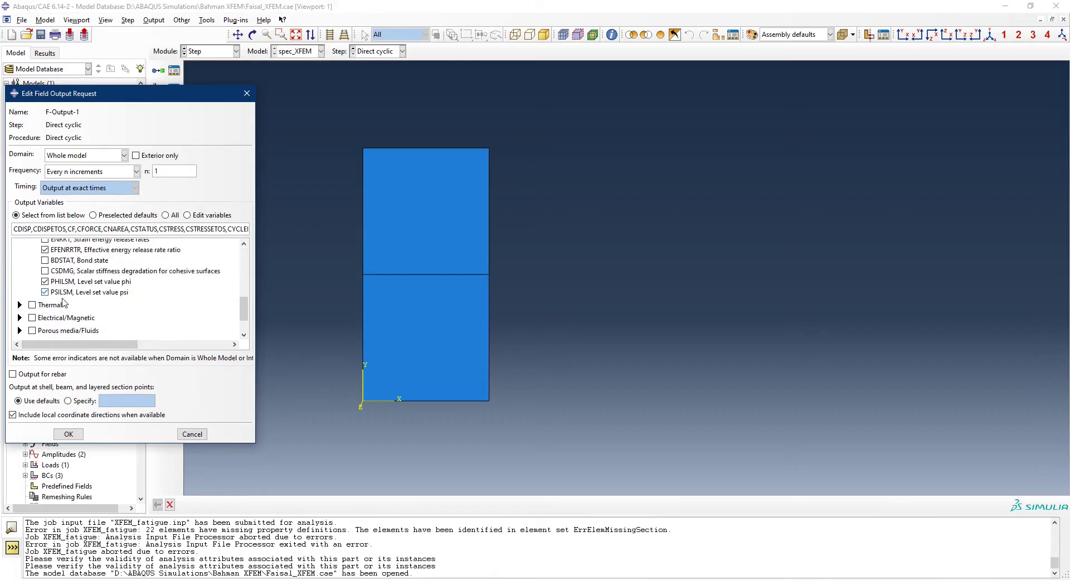
scroll(67, 298, up, 5)
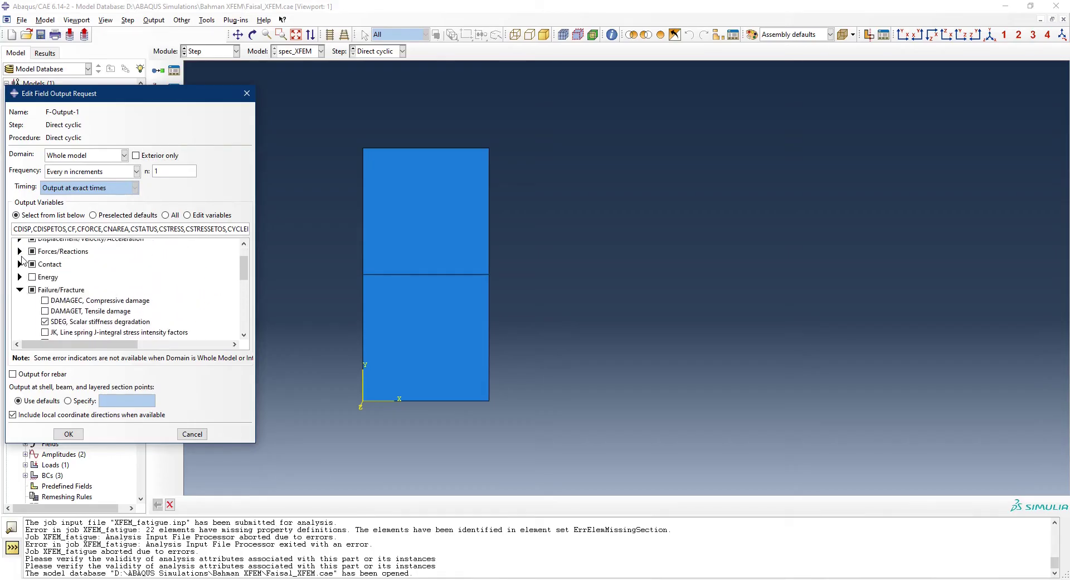
click(20, 290)
click(192, 434)
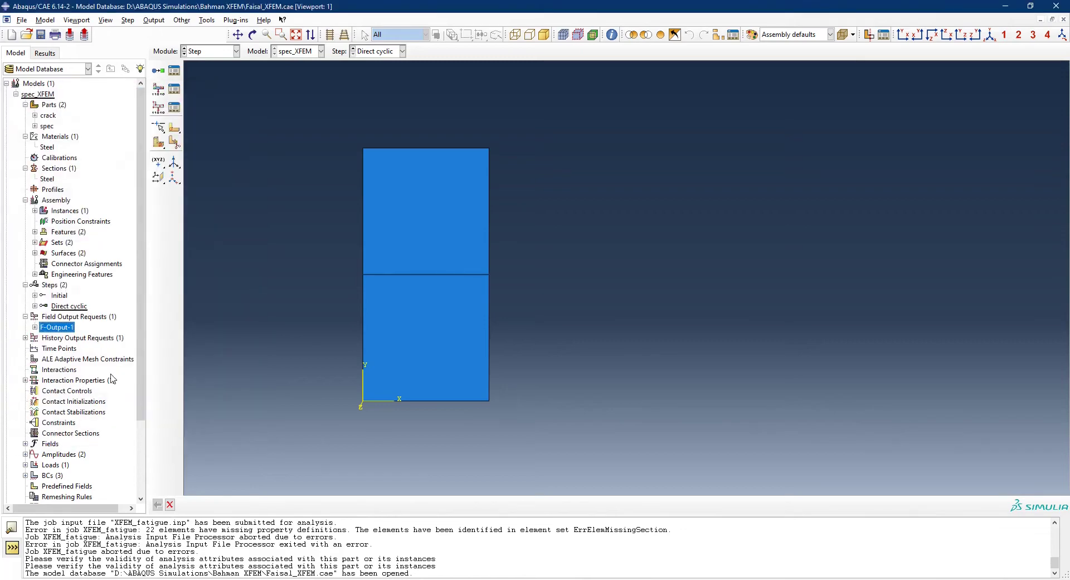
Inspect the history output options for the Crack domain, return the domain to Whole model, and discard the changes.
double_click(56, 348)
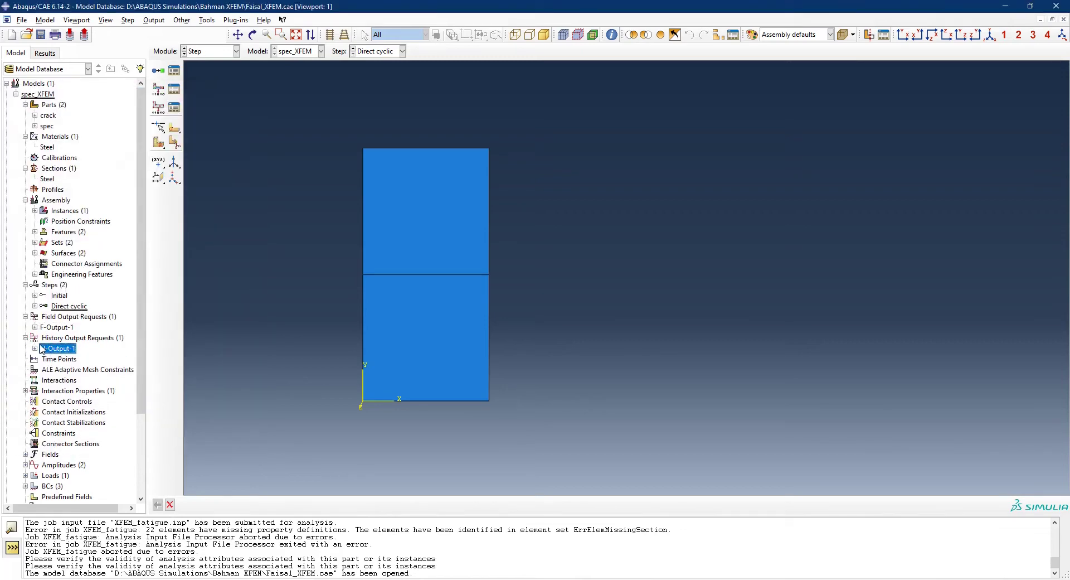
click(123, 172)
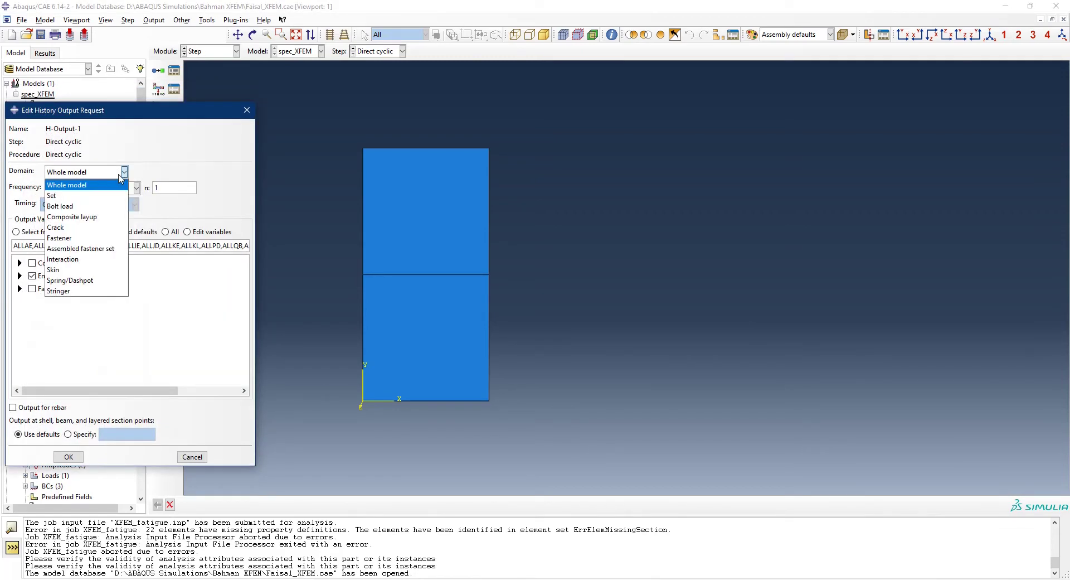
click(56, 226)
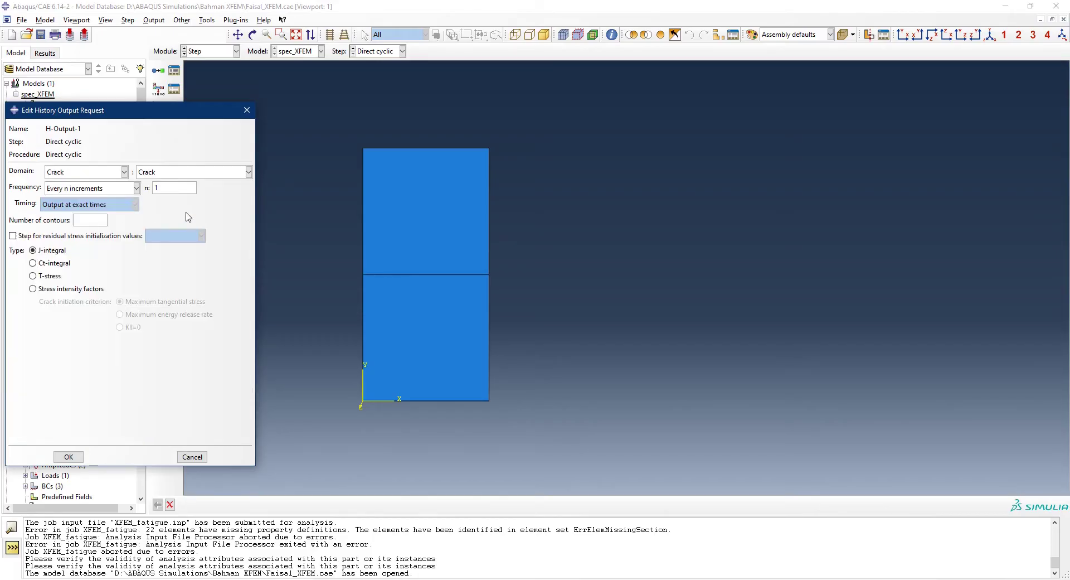
click(185, 173)
click(185, 180)
click(98, 224)
click(118, 176)
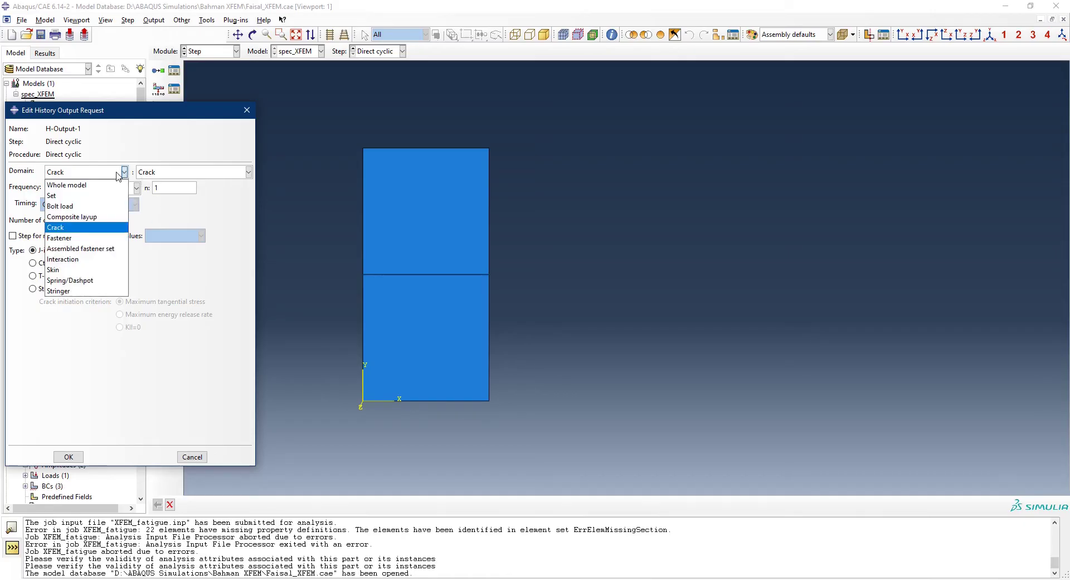
click(66, 184)
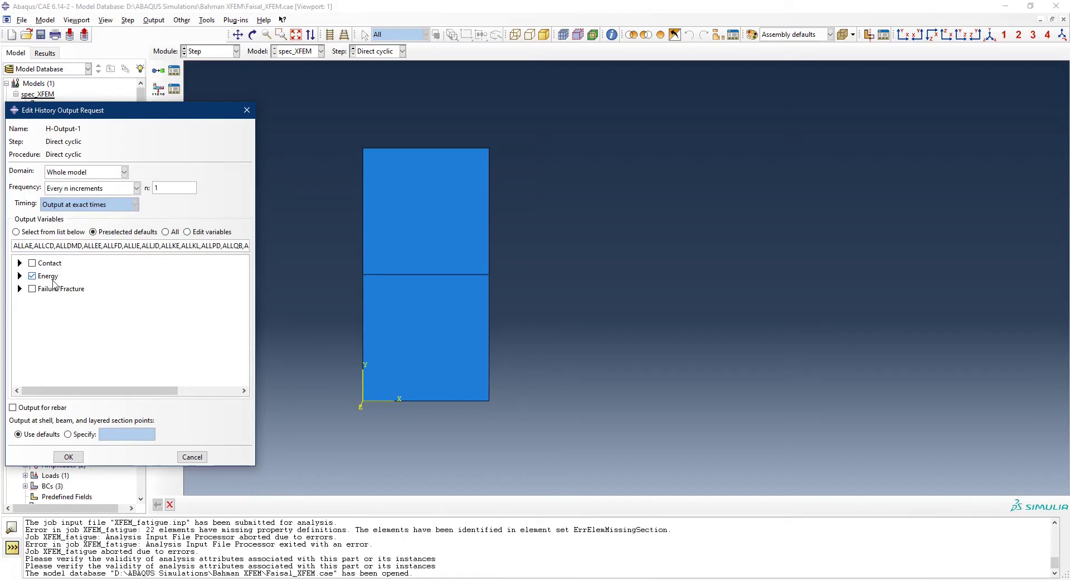
click(193, 456)
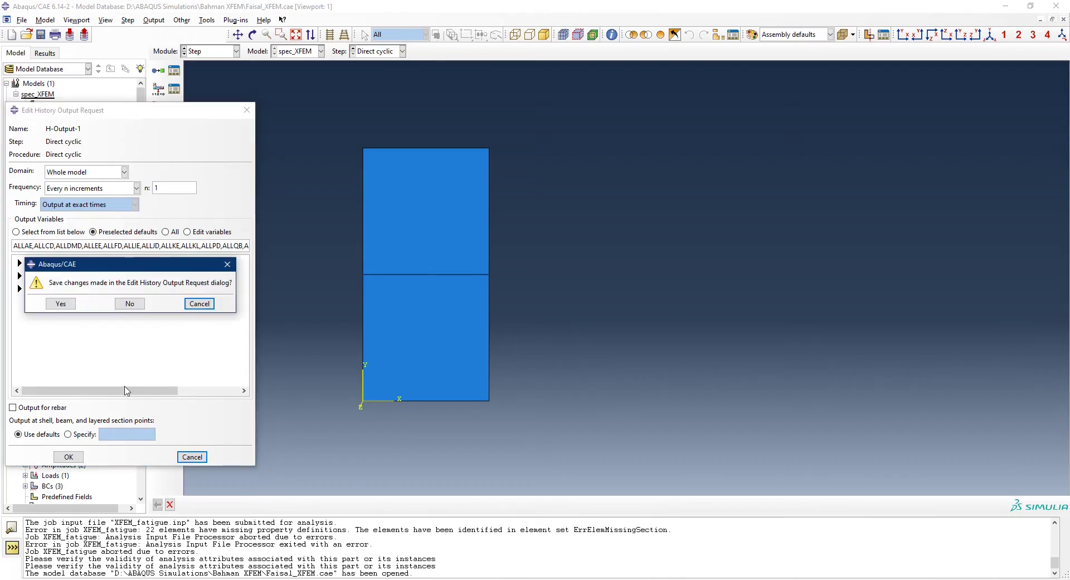
click(128, 304)
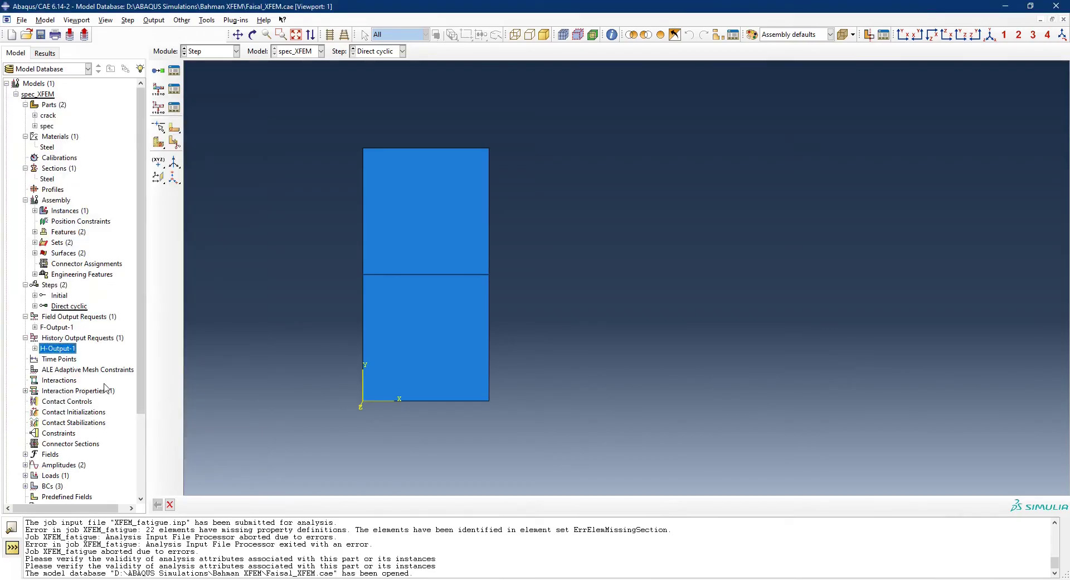
Review the contact property options of interaction property IntProp-1 and close it without changes.
scroll(104, 387, down, 1)
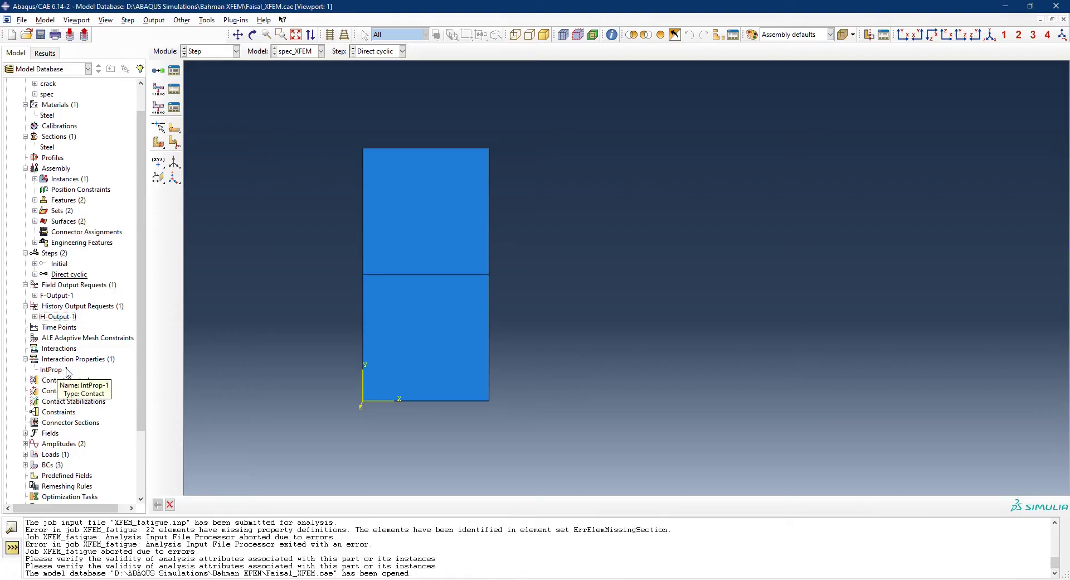
double_click(67, 369)
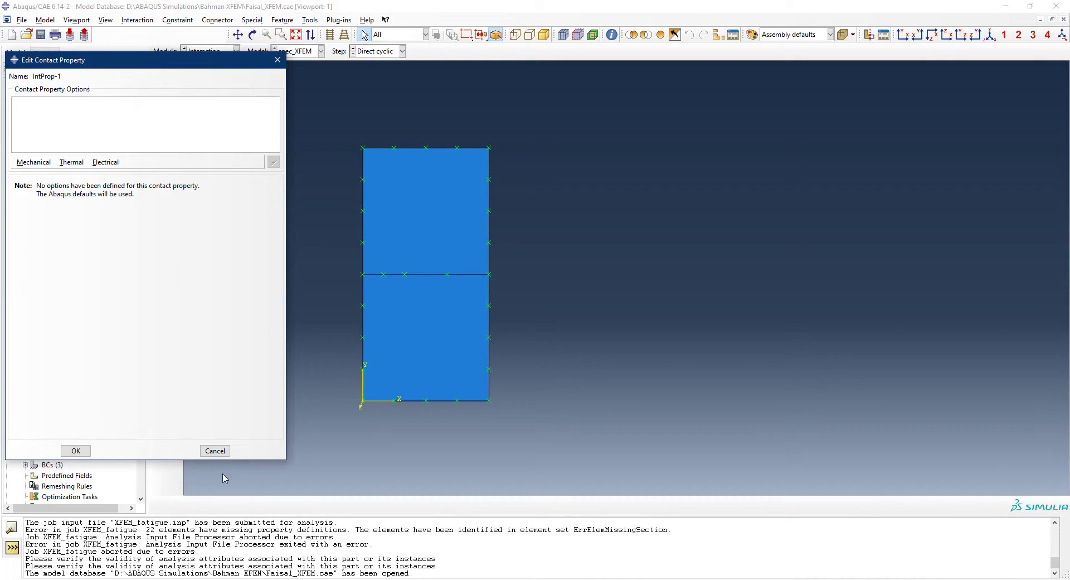
click(216, 451)
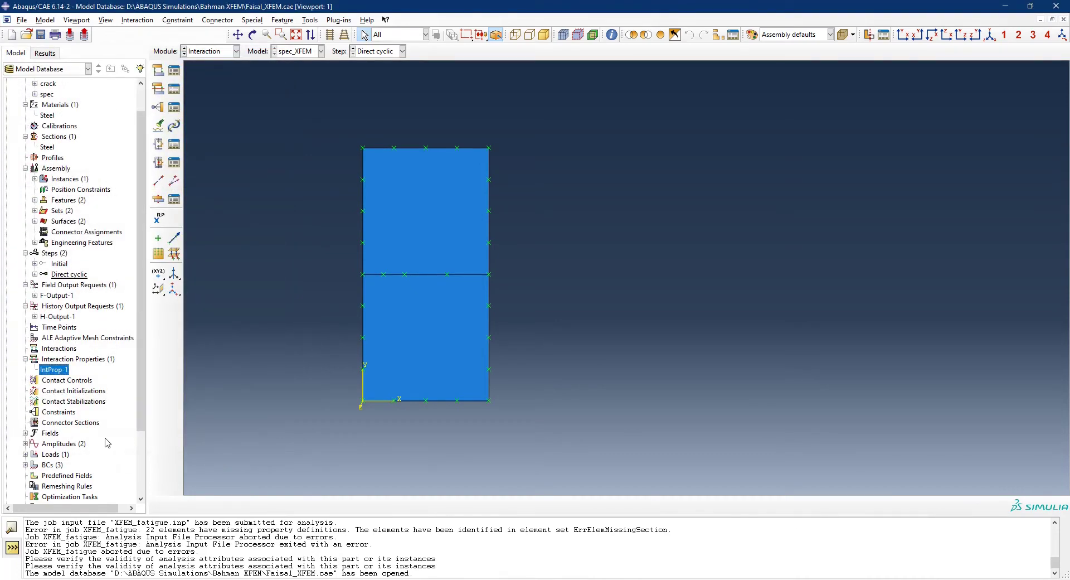
Review the tabular time and amplitude data of Amp-1 and close it without changes.
scroll(133, 426, down, 3)
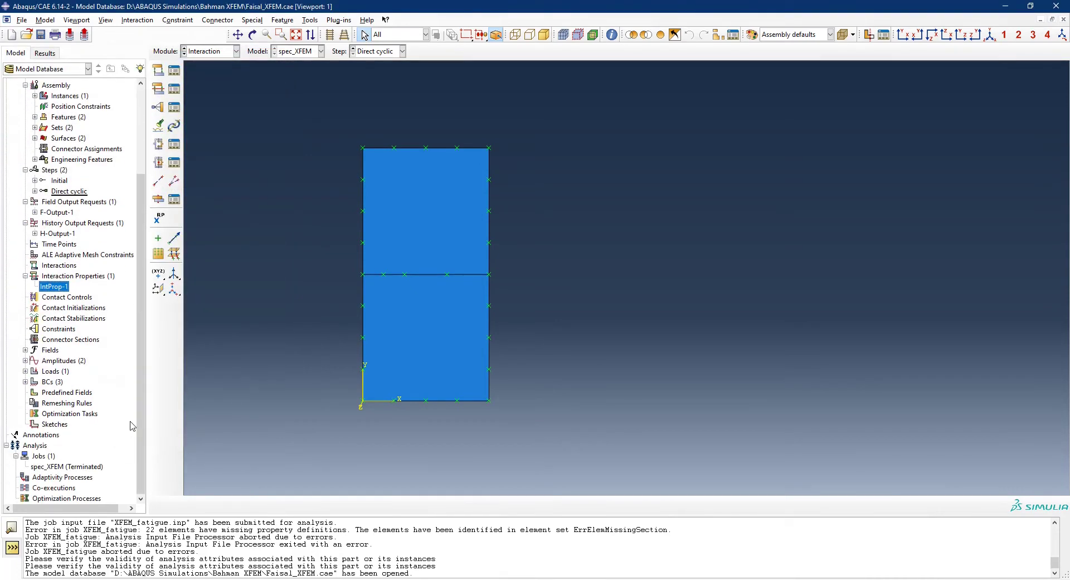
click(26, 361)
double_click(49, 373)
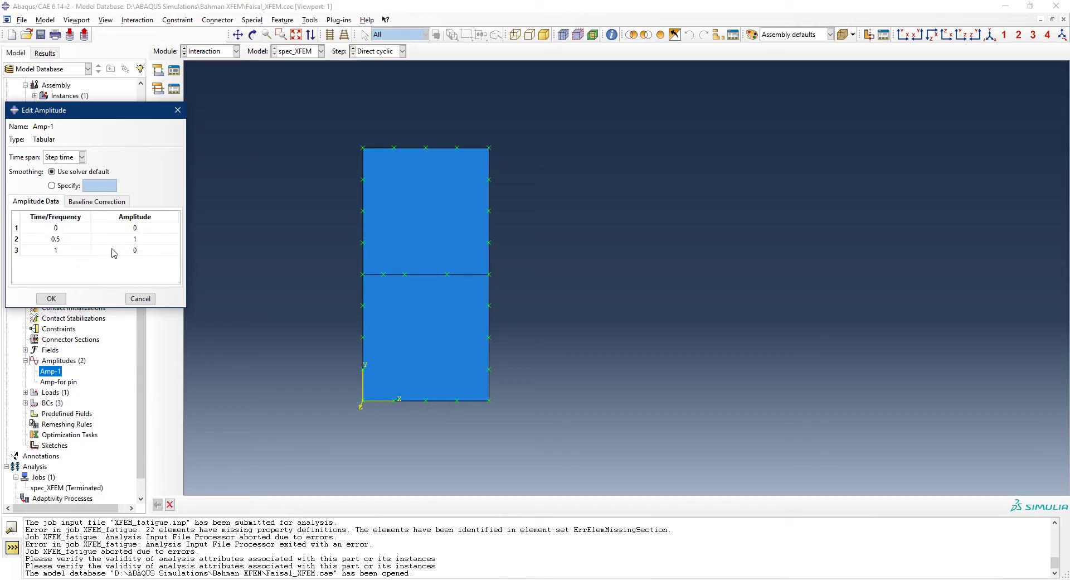
click(140, 298)
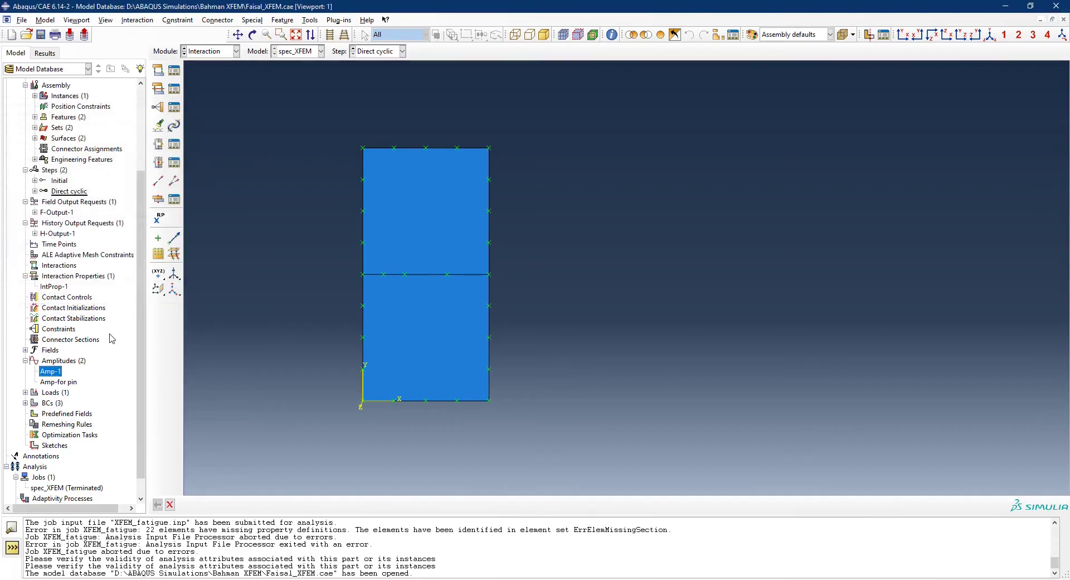
click(26, 360)
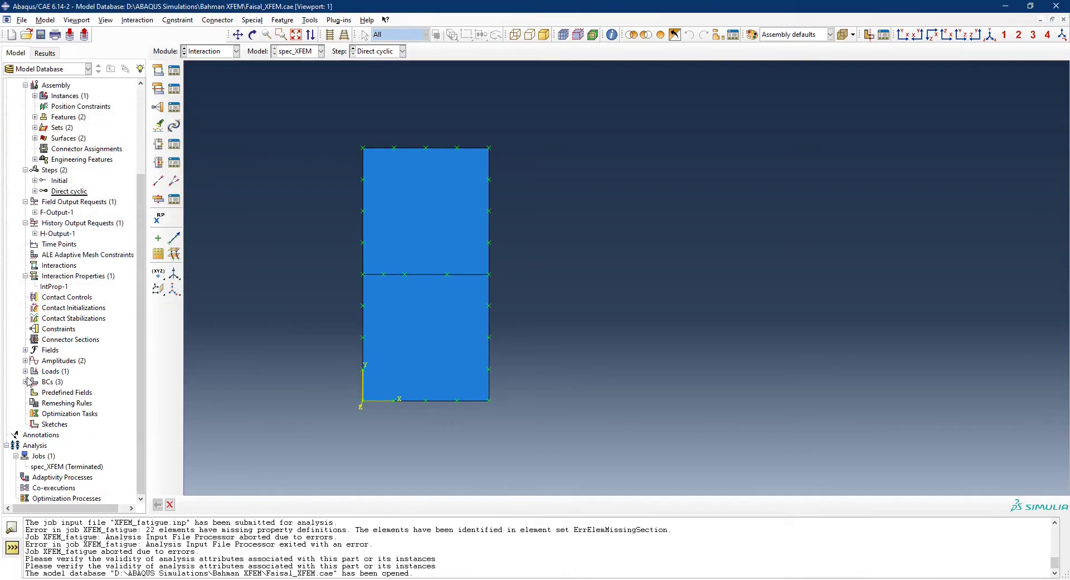
Review the bottom disp and pinned back boundary conditions, including their constrained directions and amplitudes, and close them without changes.
click(25, 382)
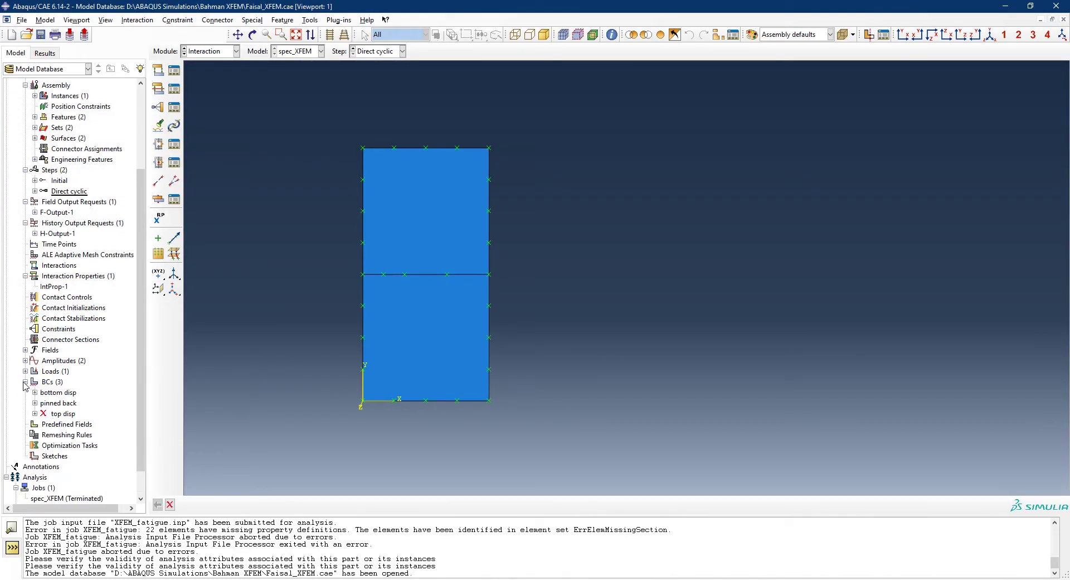
click(55, 395)
double_click(57, 396)
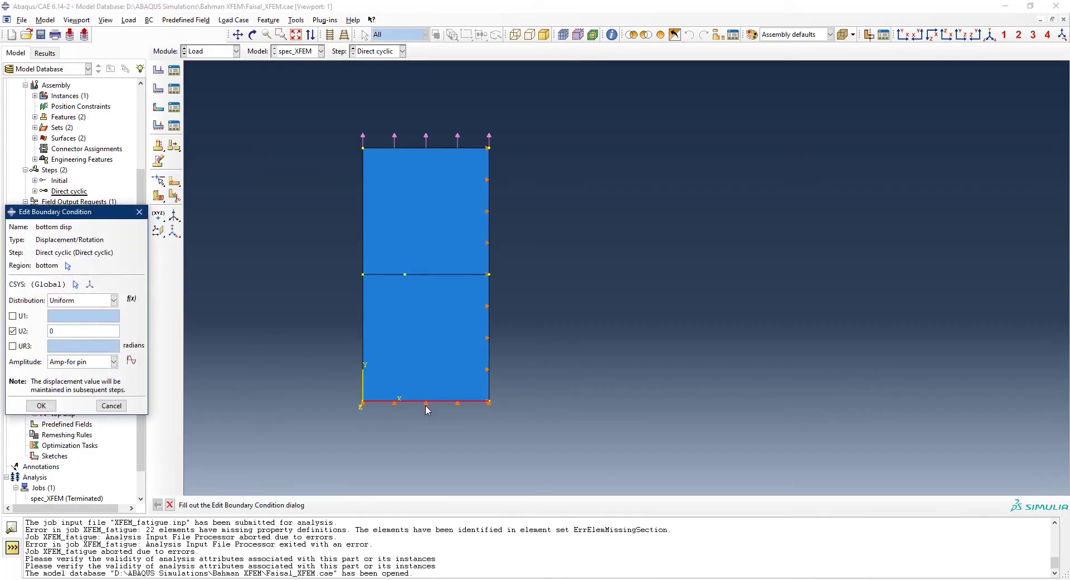
click(110, 406)
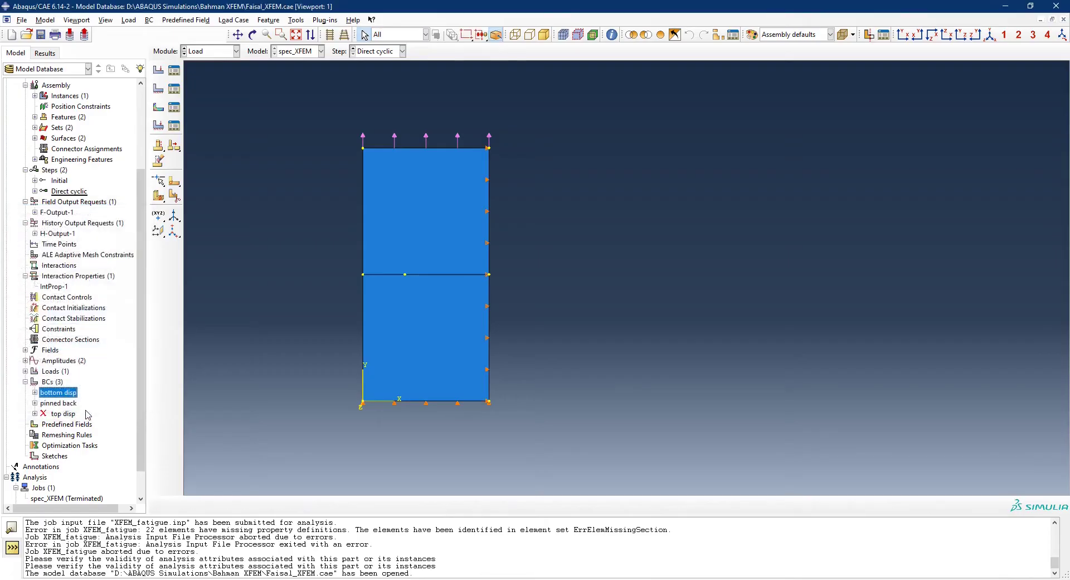
click(60, 407)
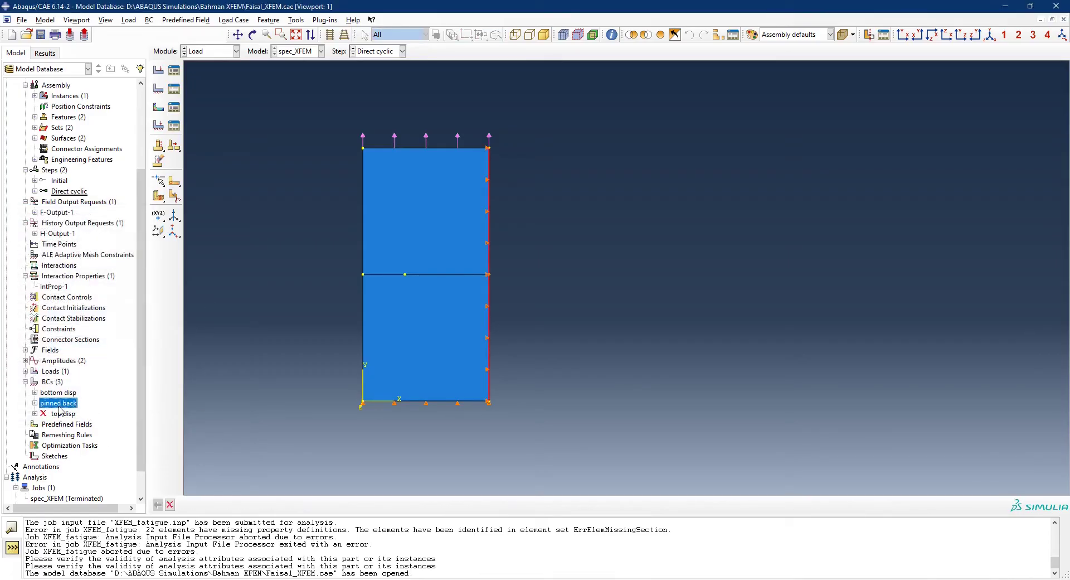
double_click(60, 406)
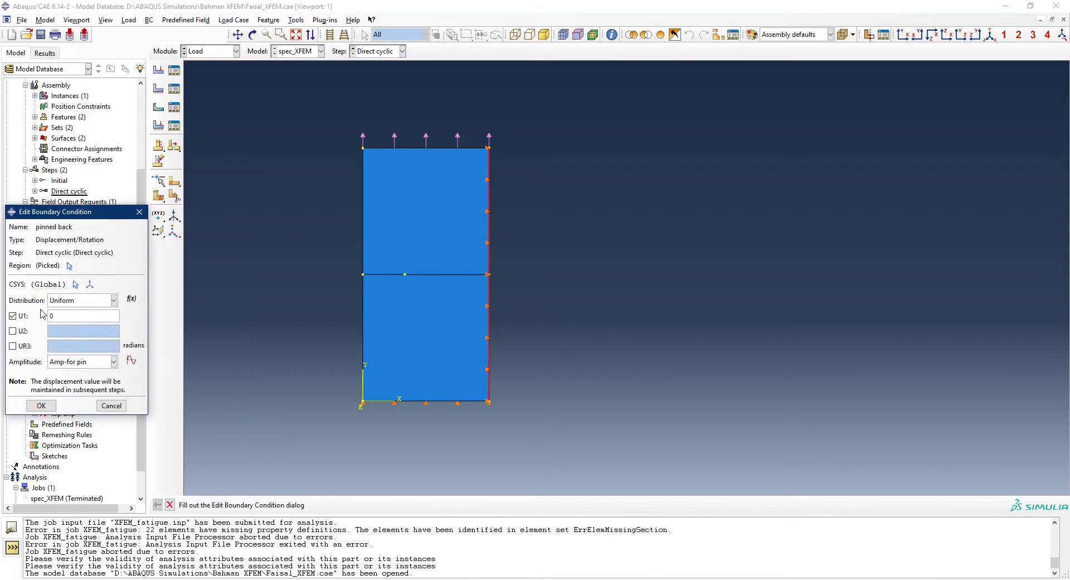
click(112, 406)
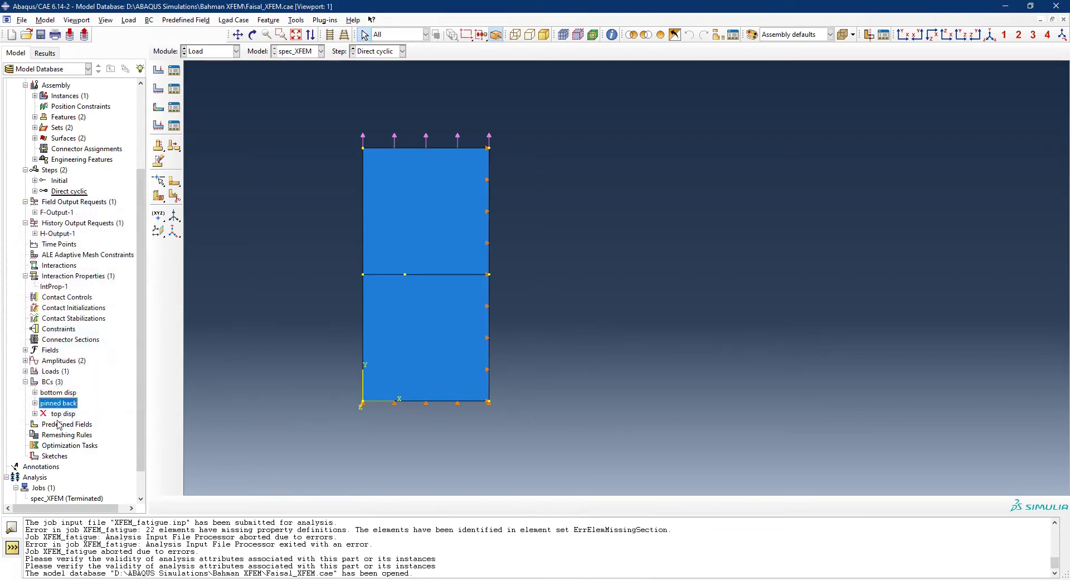
click(26, 382)
Review the top pressure load's region, magnitude and amplitude, and close it without changes.
click(25, 371)
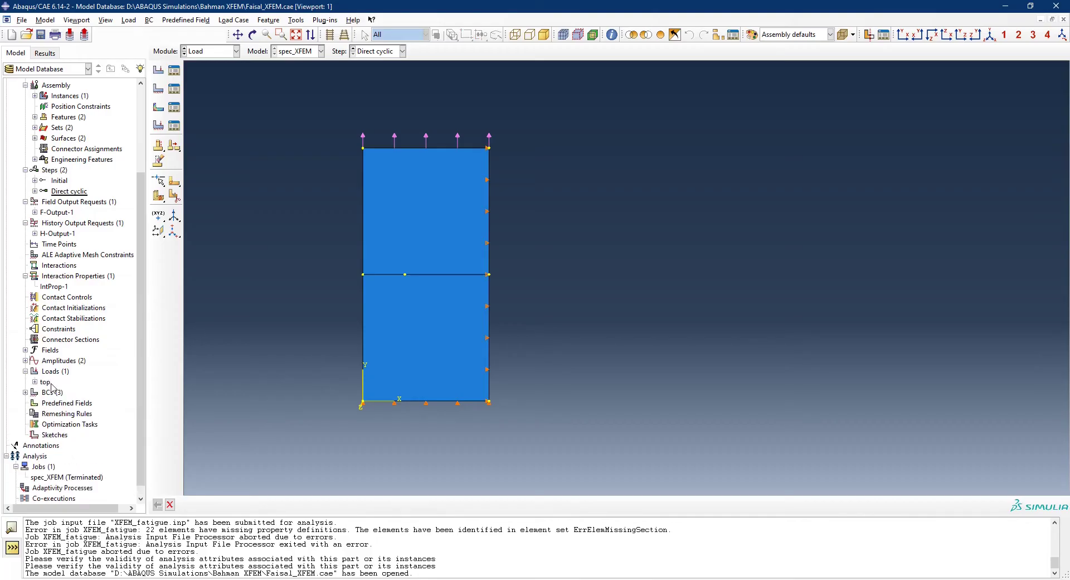
double_click(45, 381)
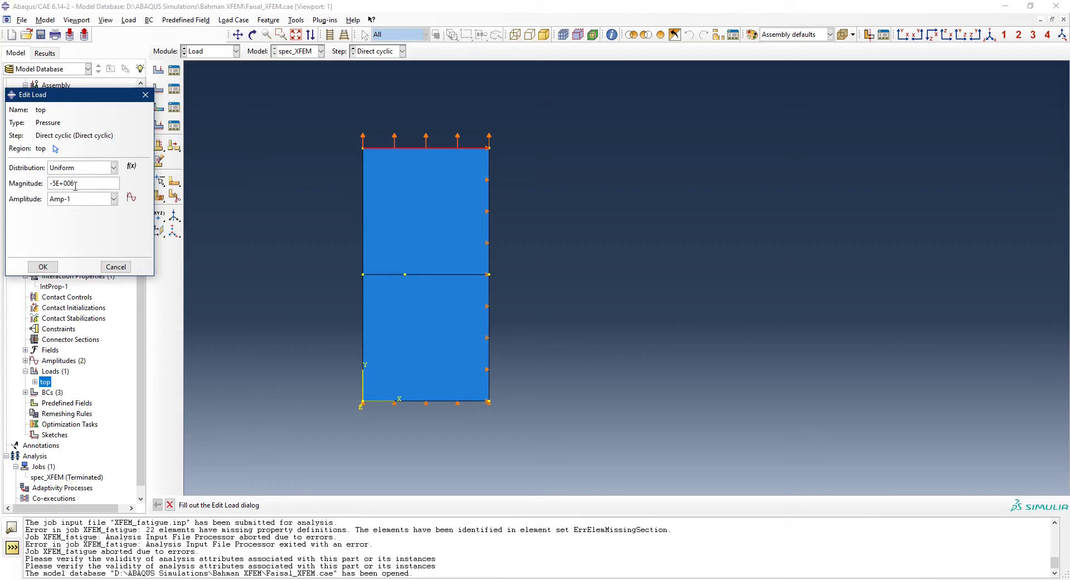
click(118, 267)
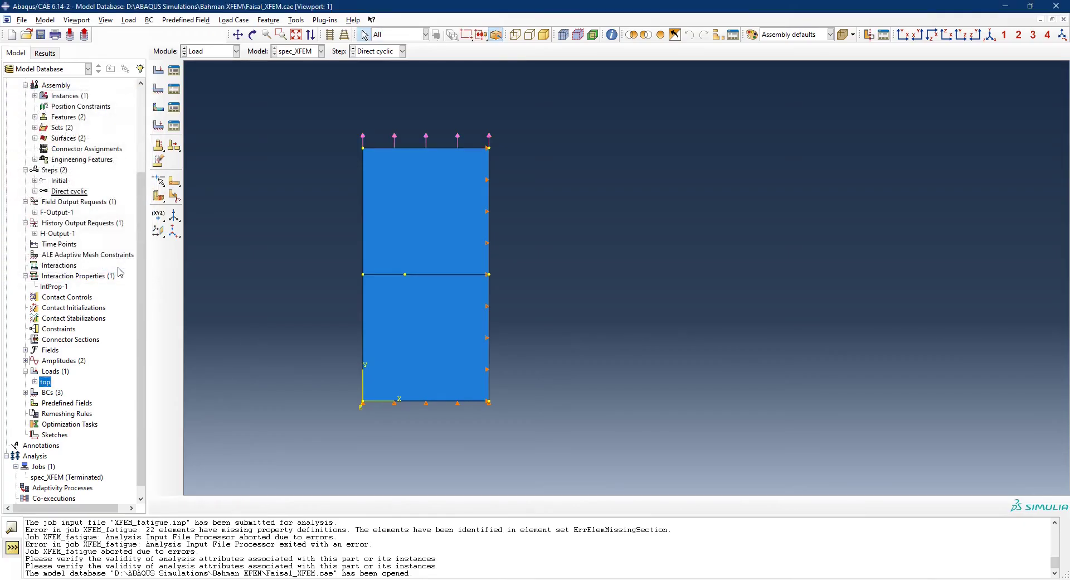
Open the results of job spec_XFEM and display the PHILSM contour around the crack.
scroll(105, 374, down, 1)
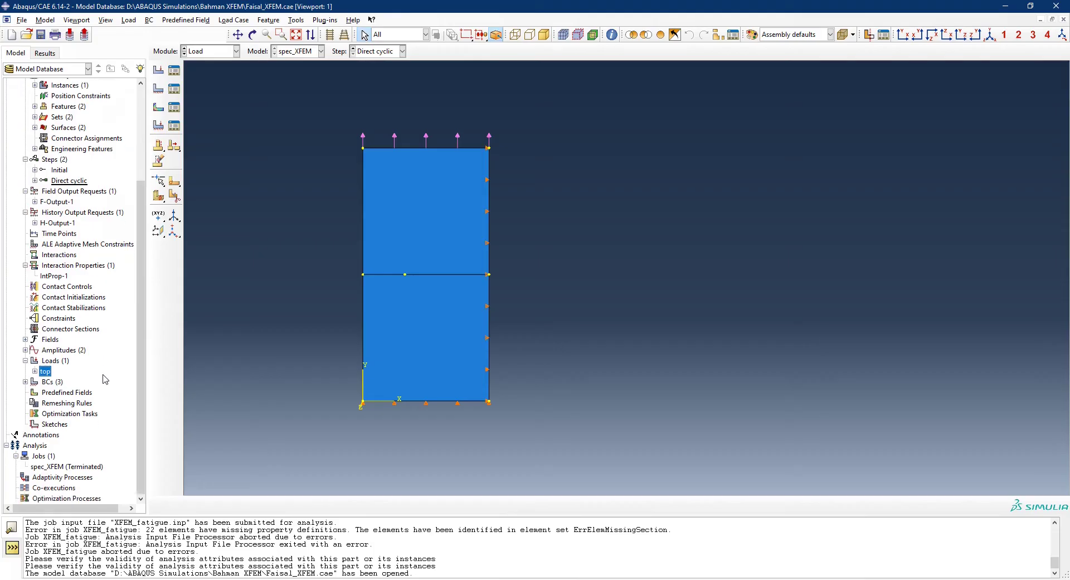
right_click(79, 467)
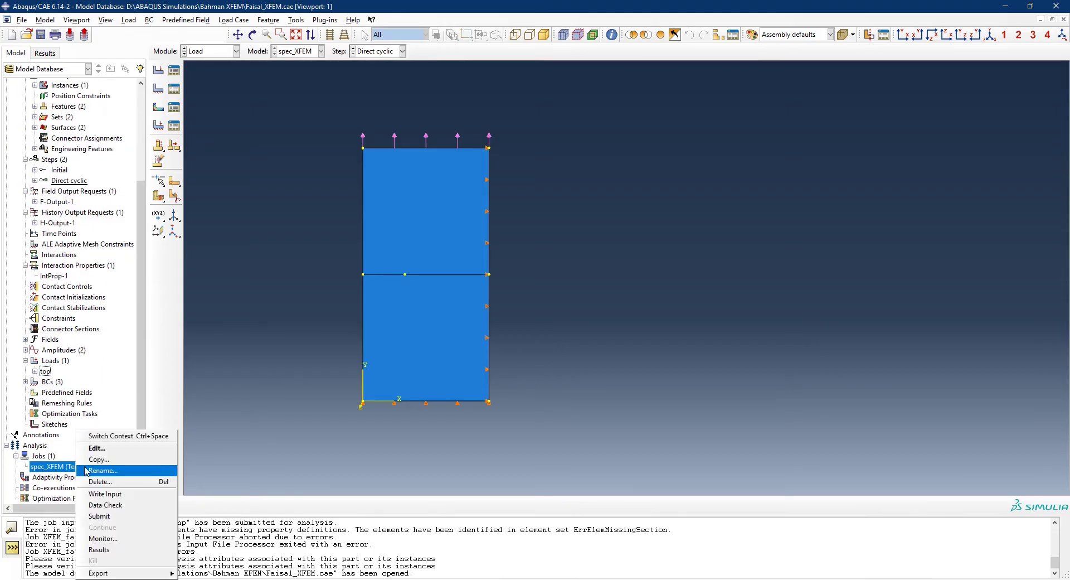
click(110, 539)
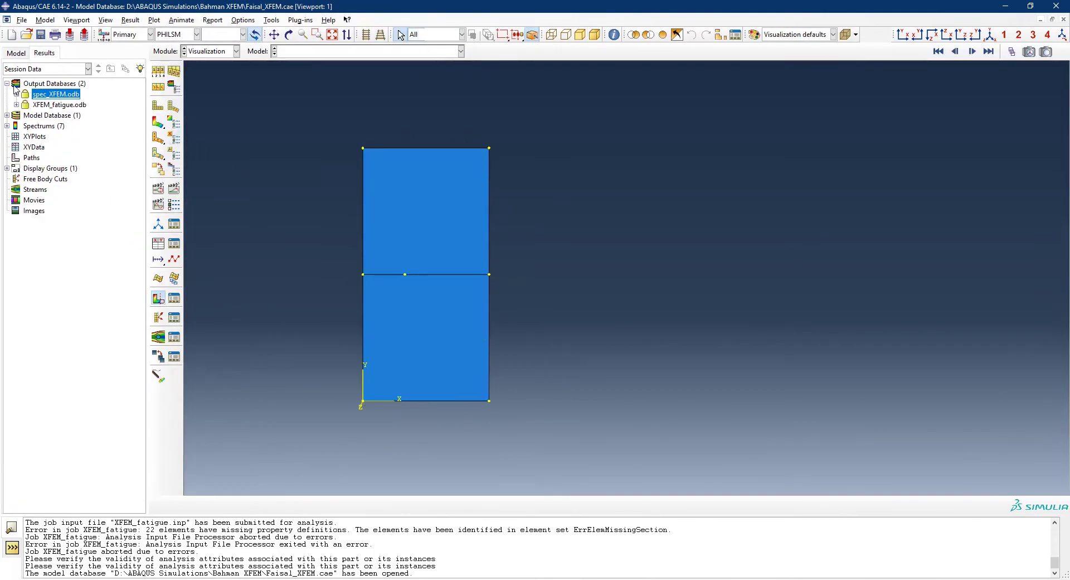
double_click(49, 95)
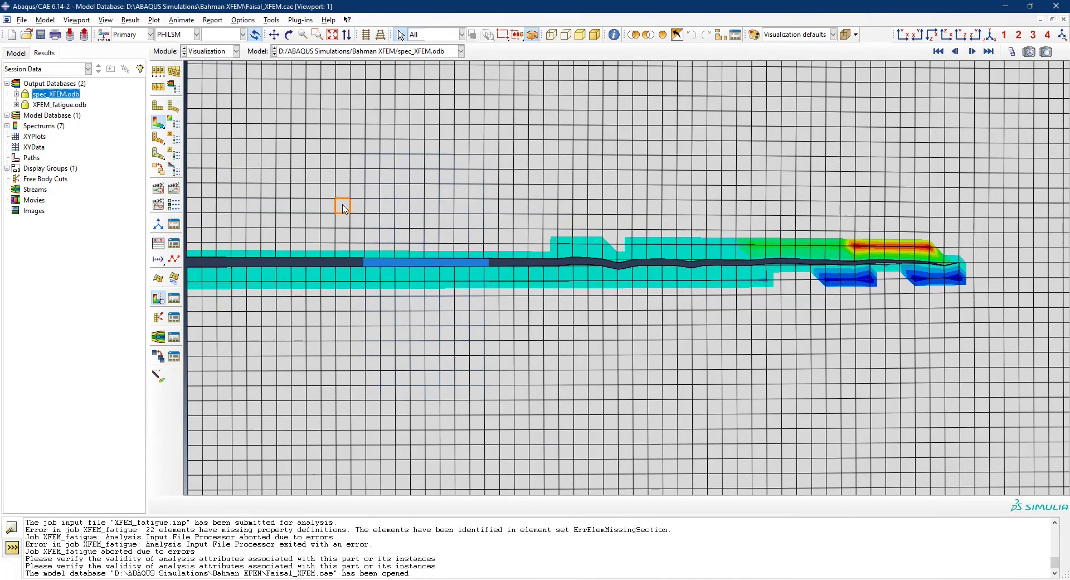
scroll(386, 217, down, 2)
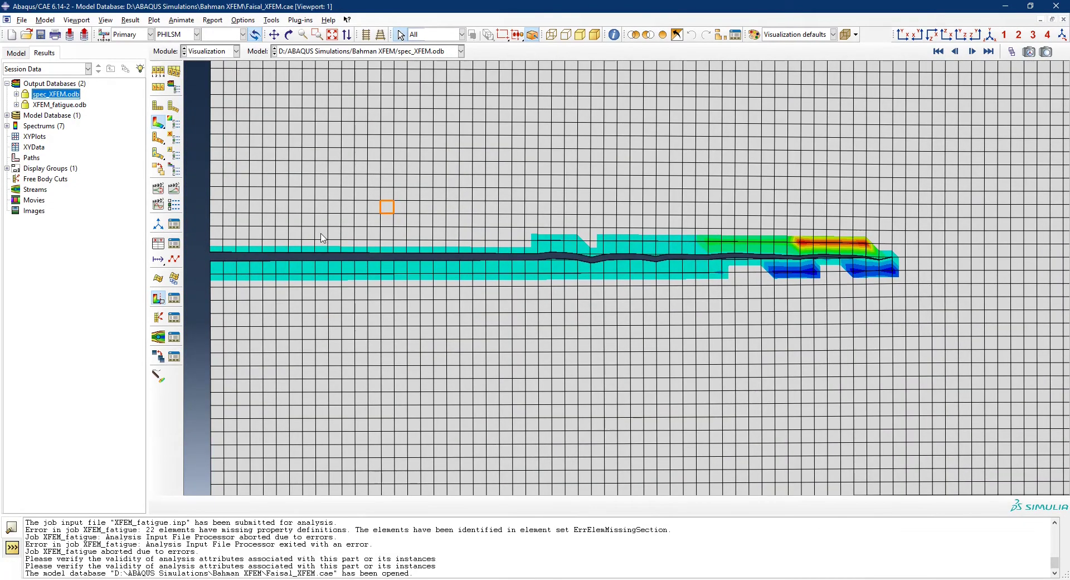
Play the time-history animation from the first frame to examine how the crack grows through the elements, and stop it.
click(939, 51)
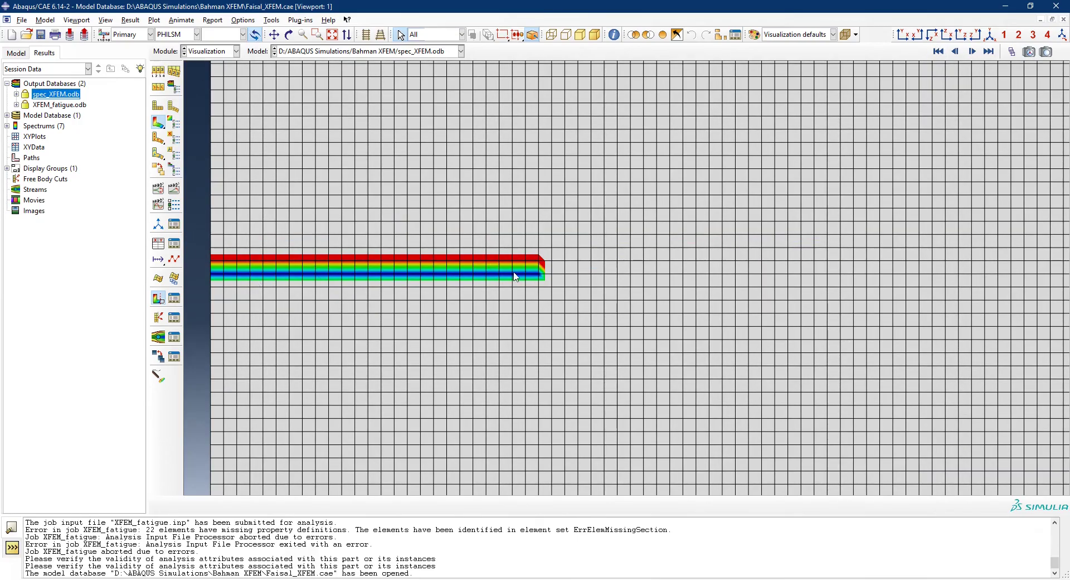
click(174, 190)
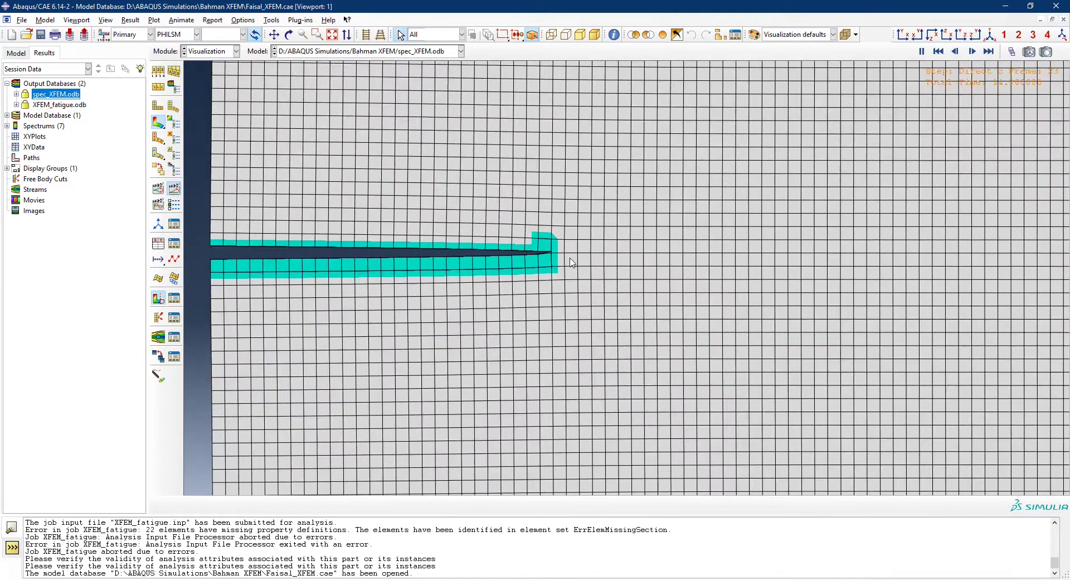
scroll(613, 262, up, 5)
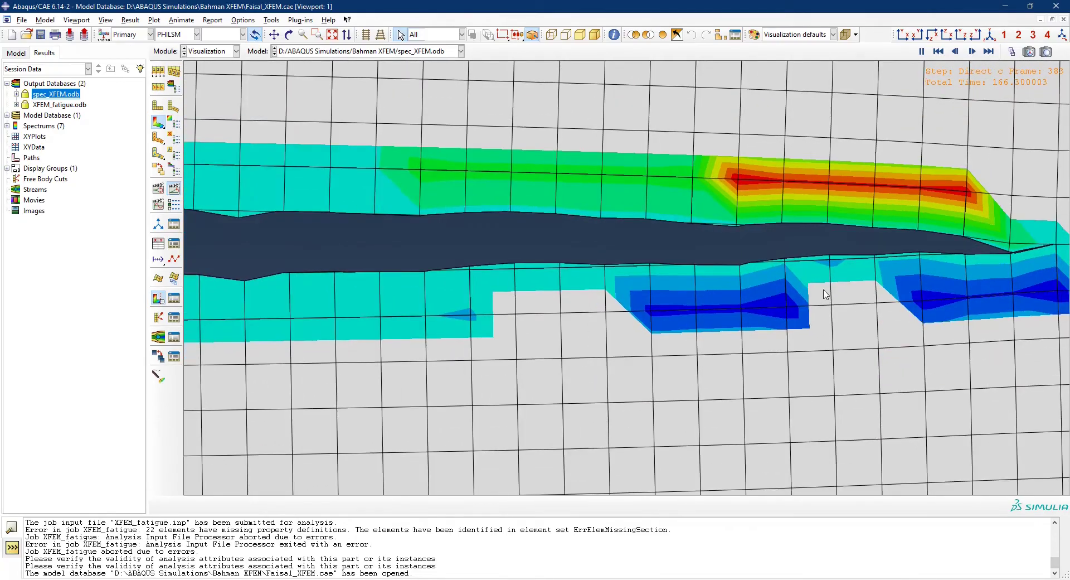
scroll(826, 294, down, 6)
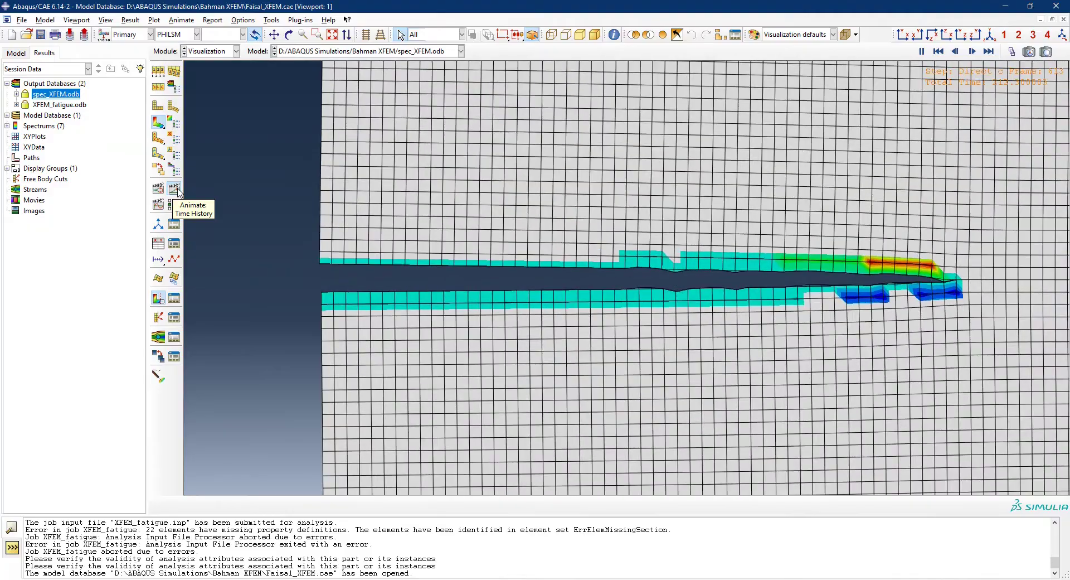
click(178, 190)
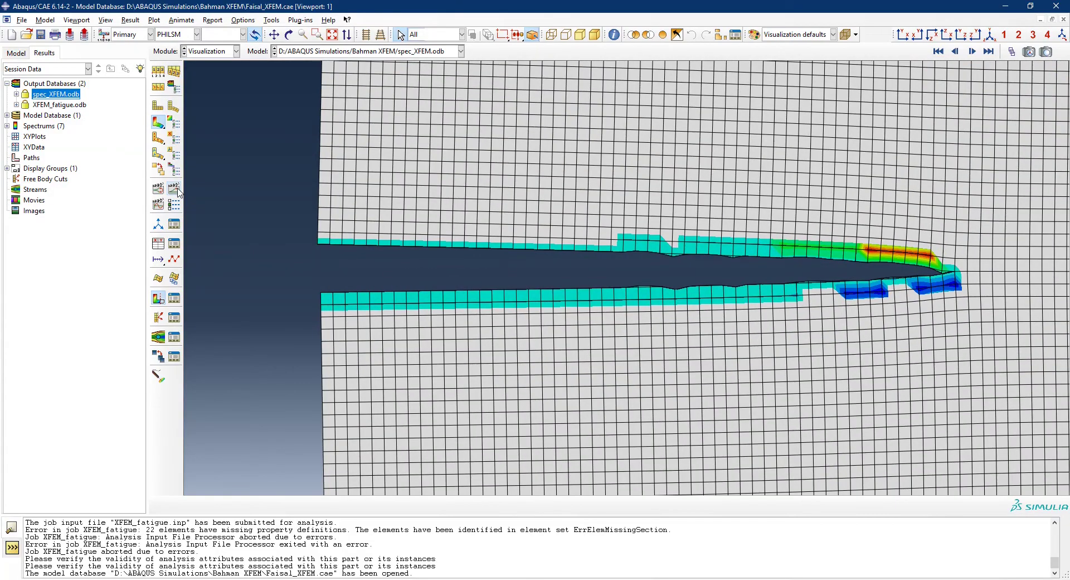
Step backward through the final frames to examine the crack opening, and replay the time-history animation from the first frame.
click(954, 51)
click(955, 51)
click(956, 51)
click(956, 52)
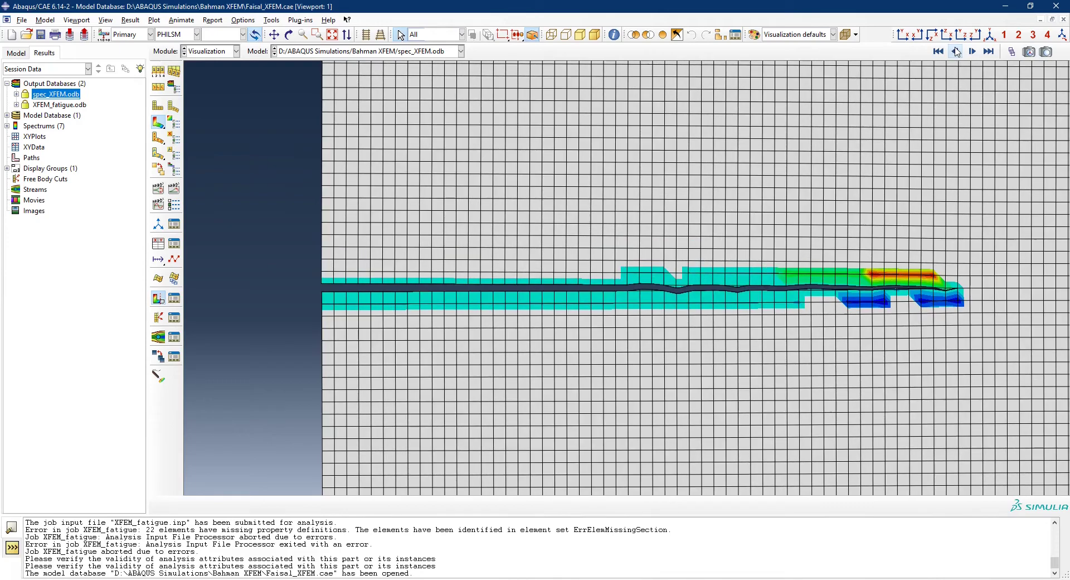
click(956, 52)
click(957, 52)
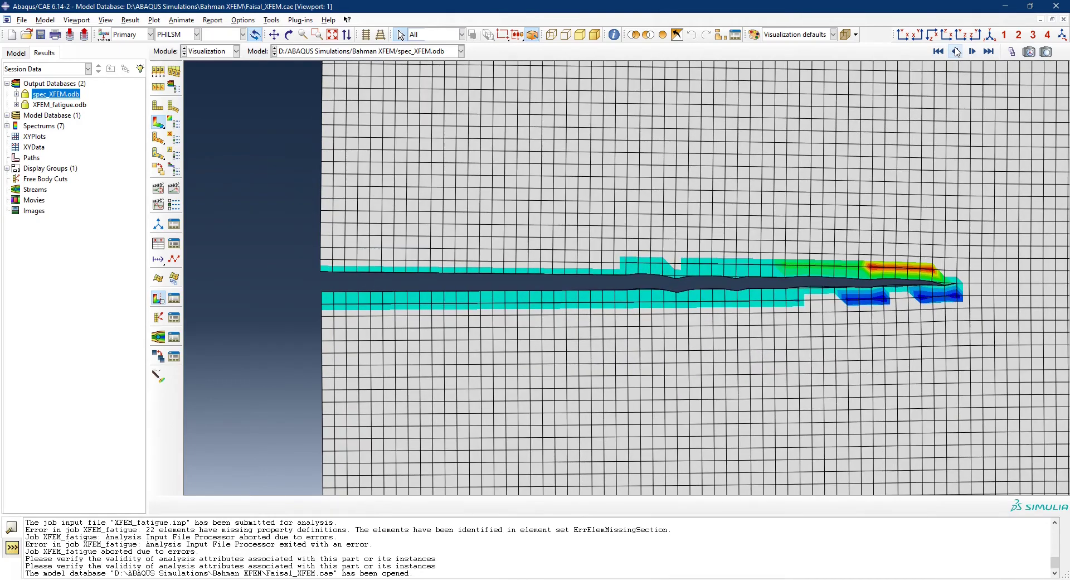
click(956, 52)
click(957, 51)
click(956, 52)
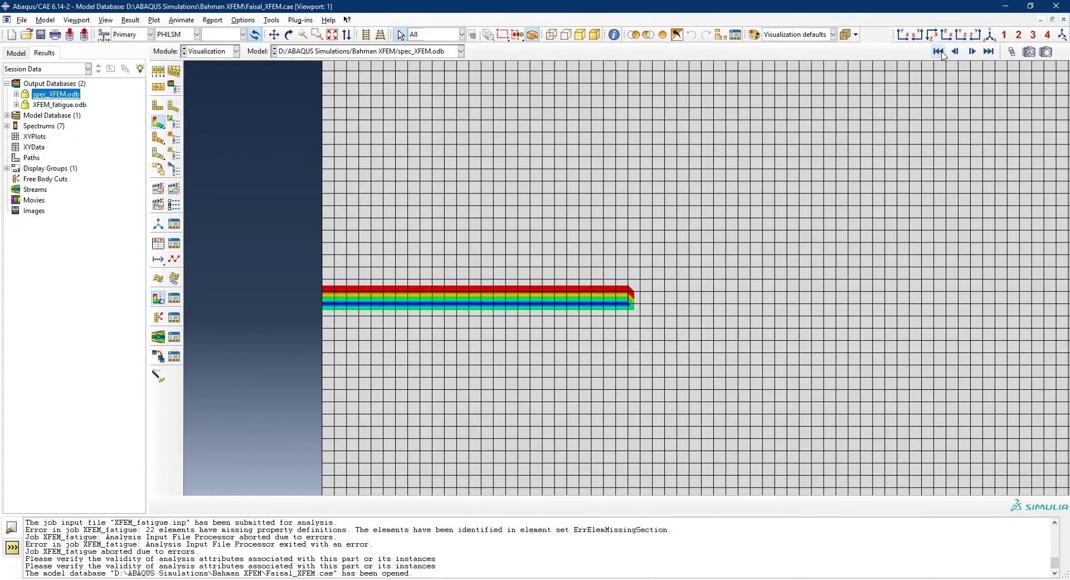
click(174, 192)
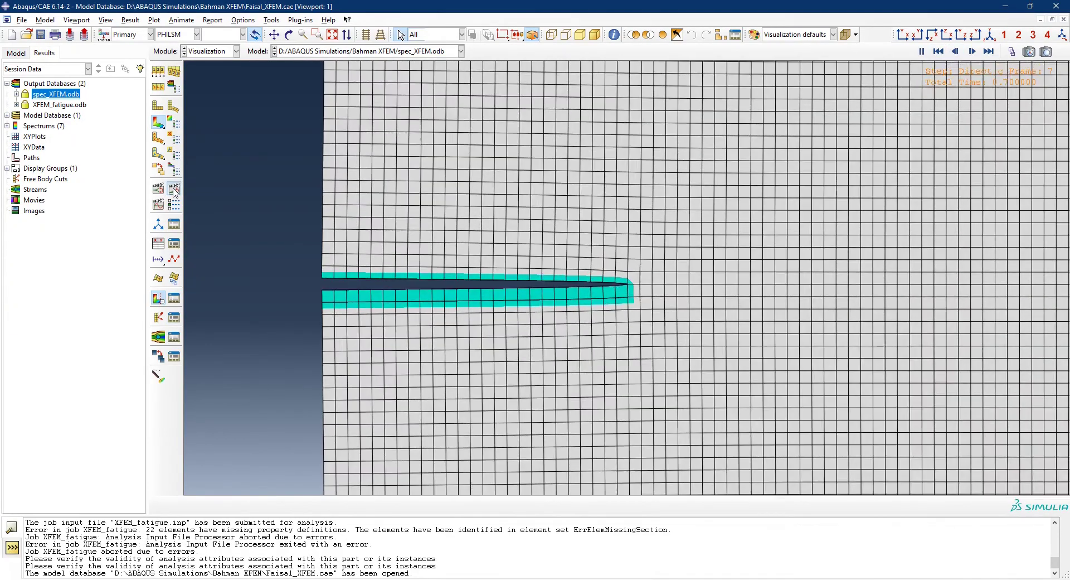